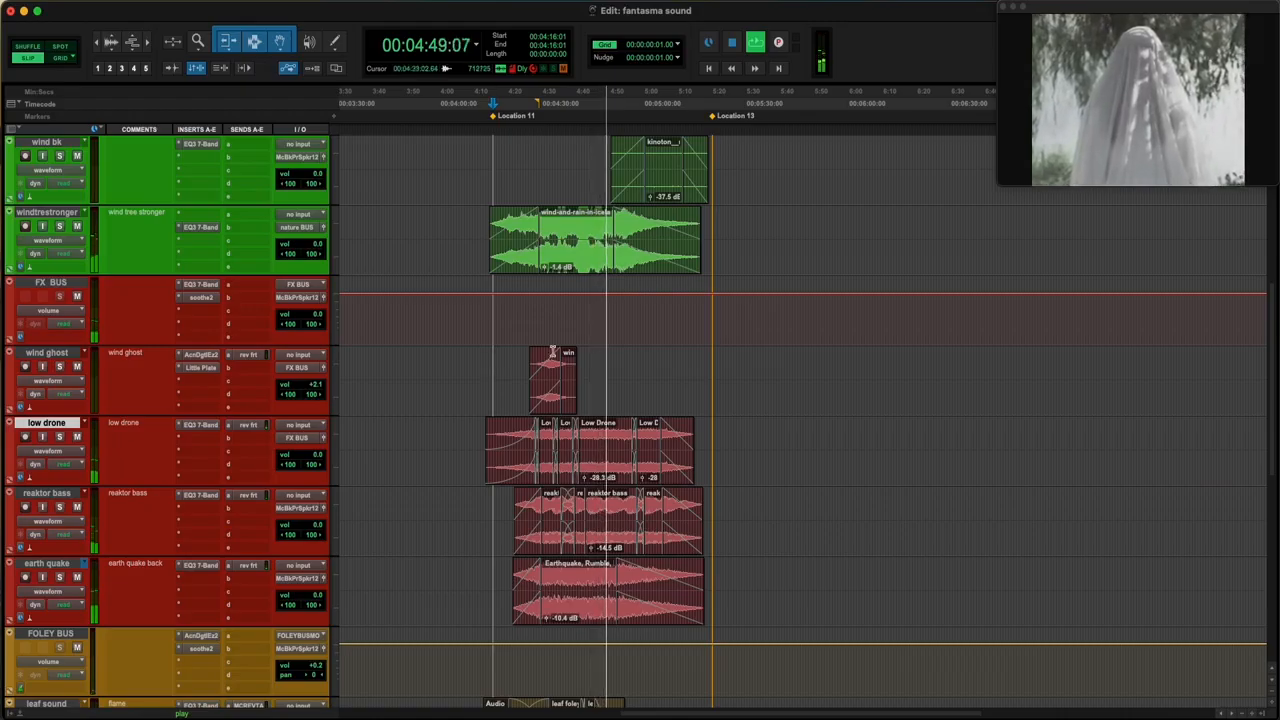
Stop playback, select the four tracks from wind ghost to earth quake, and solo them together
scroll(580, 365, "down", 3)
left_click(450, 232)
scroll(381, 246, "up", 2)
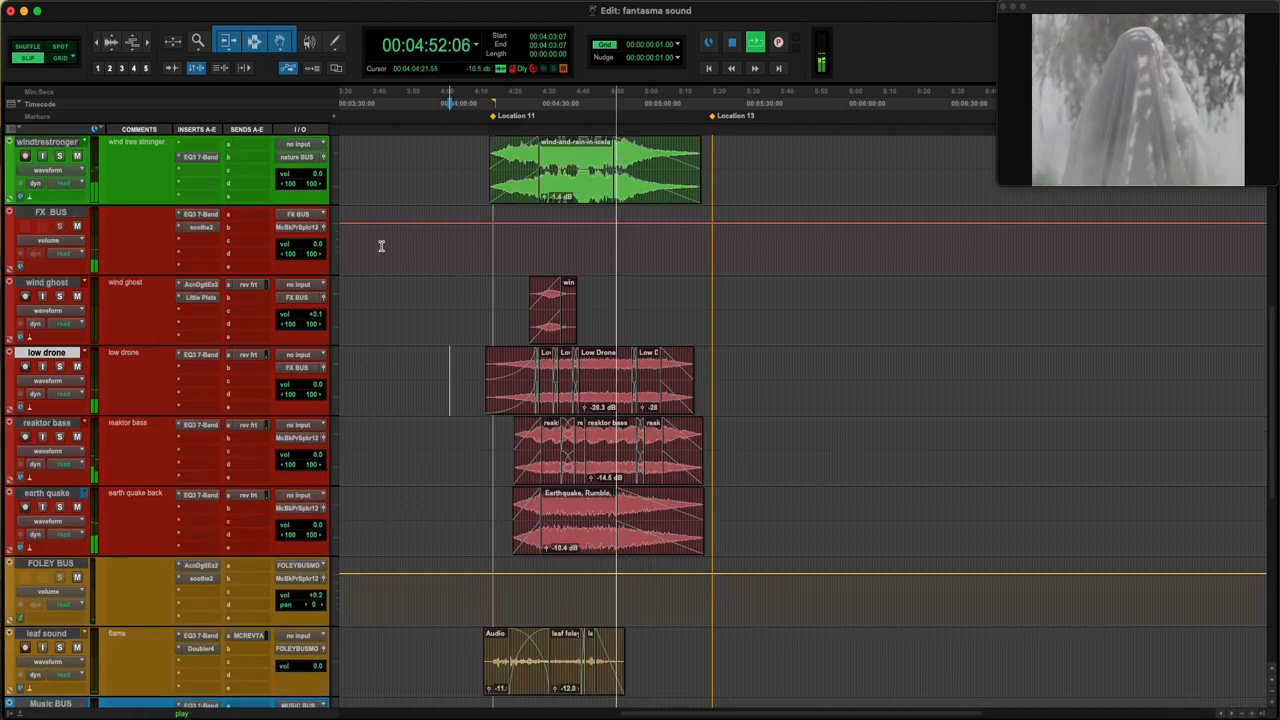
left_click(51, 286)
key("space")
left_click(60, 493, "shift")
left_click(60, 507, "alt+shift")
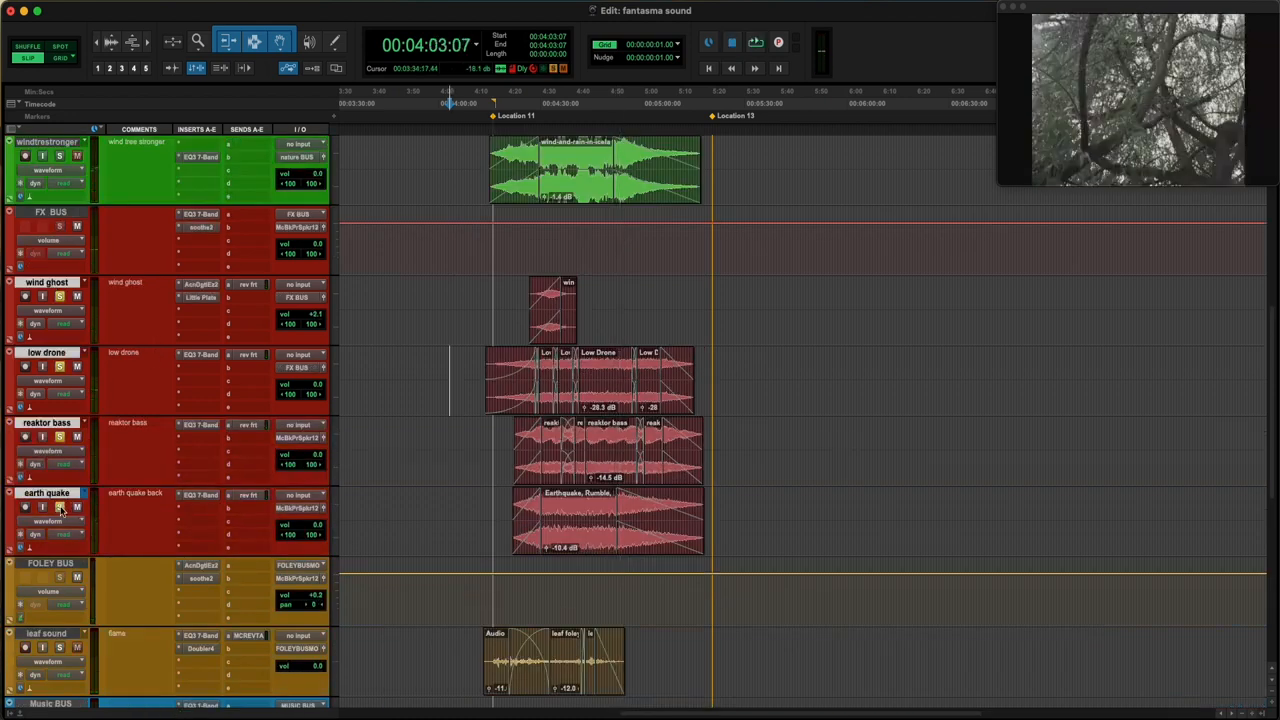
Check the picture around 04:17:19, and select about 2 seconds from 04:53:06 across the four soloed tracks
left_click(499, 280)
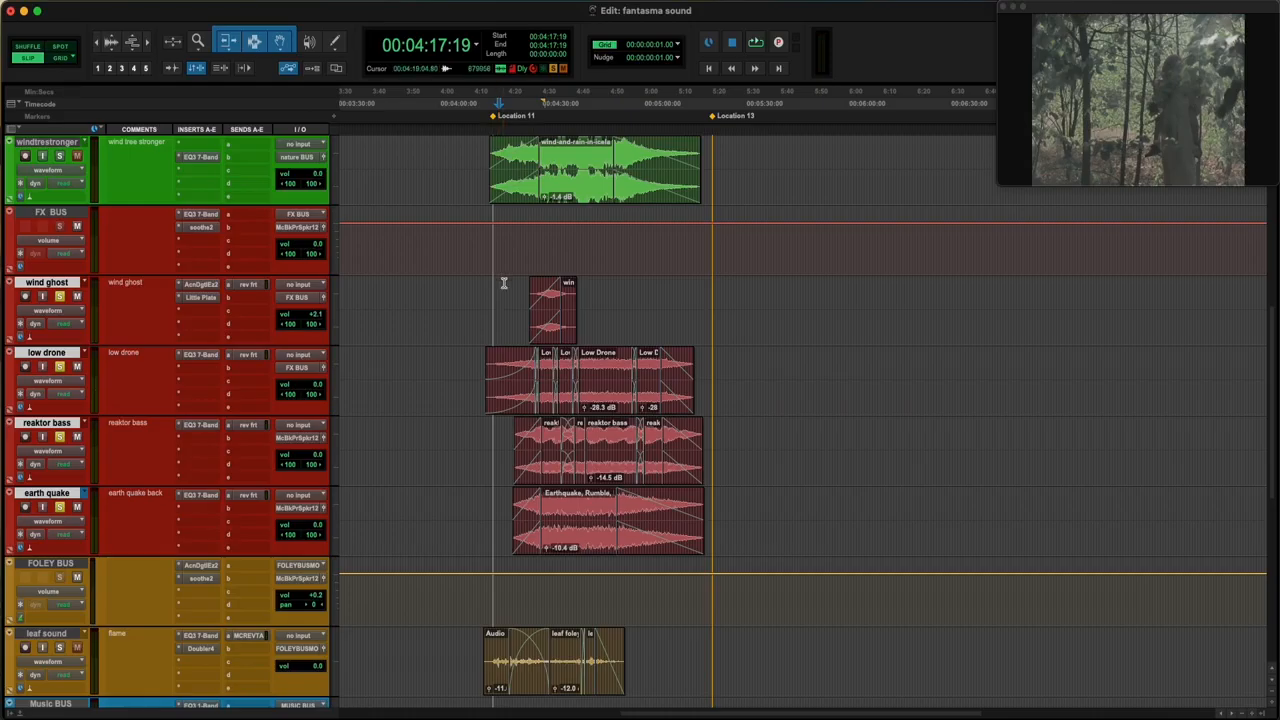
left_click(513, 293)
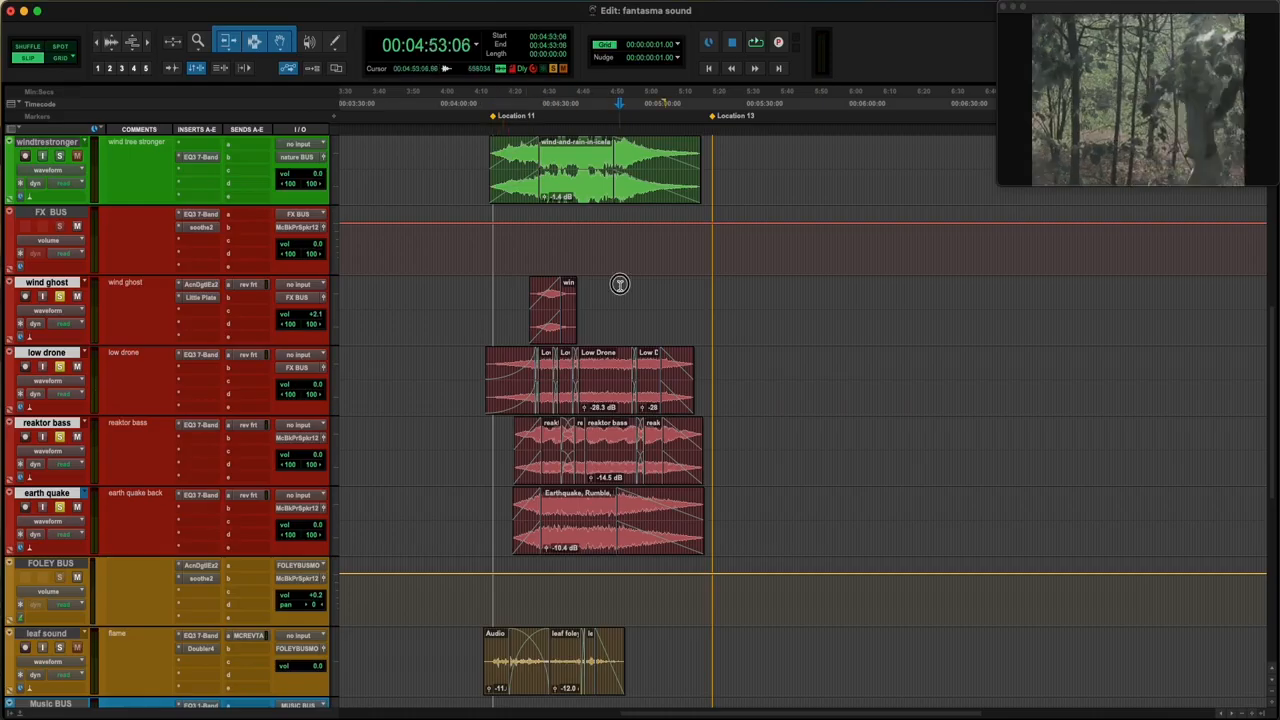
left_click_drag(620, 286, 626, 541)
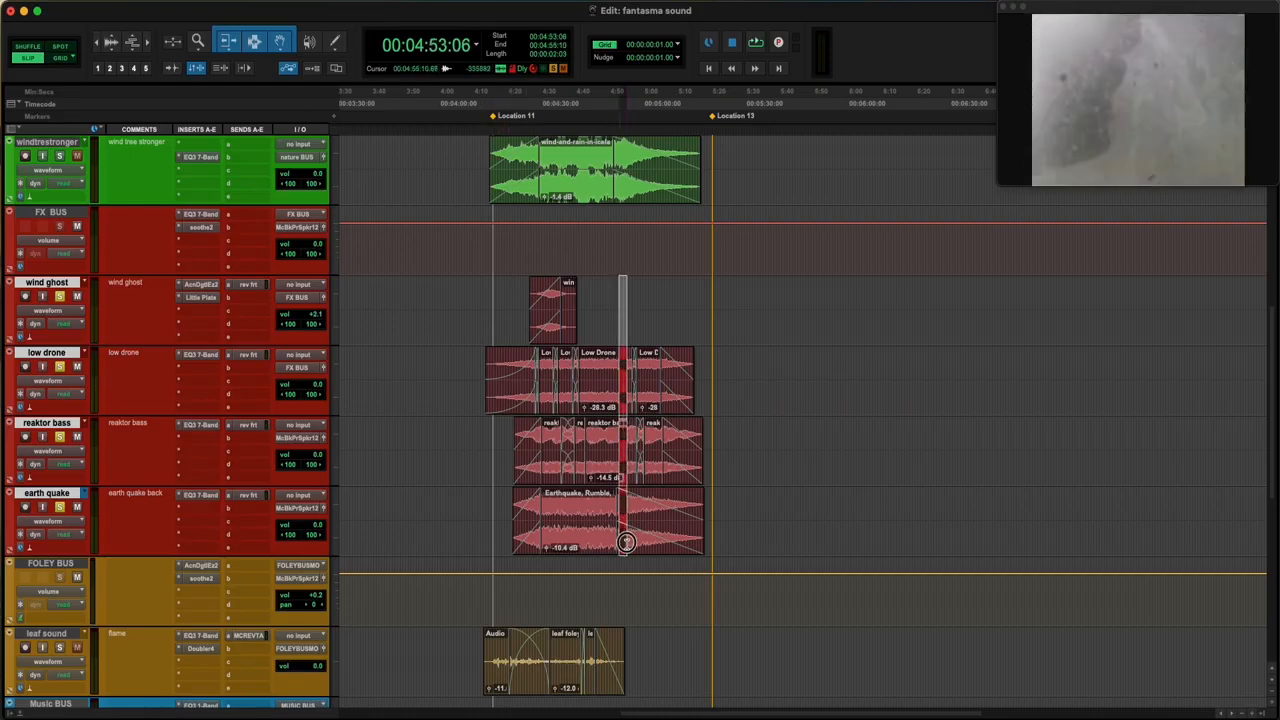
Solo only the wind ghost track and play it from 04:24:21
left_click(521, 293)
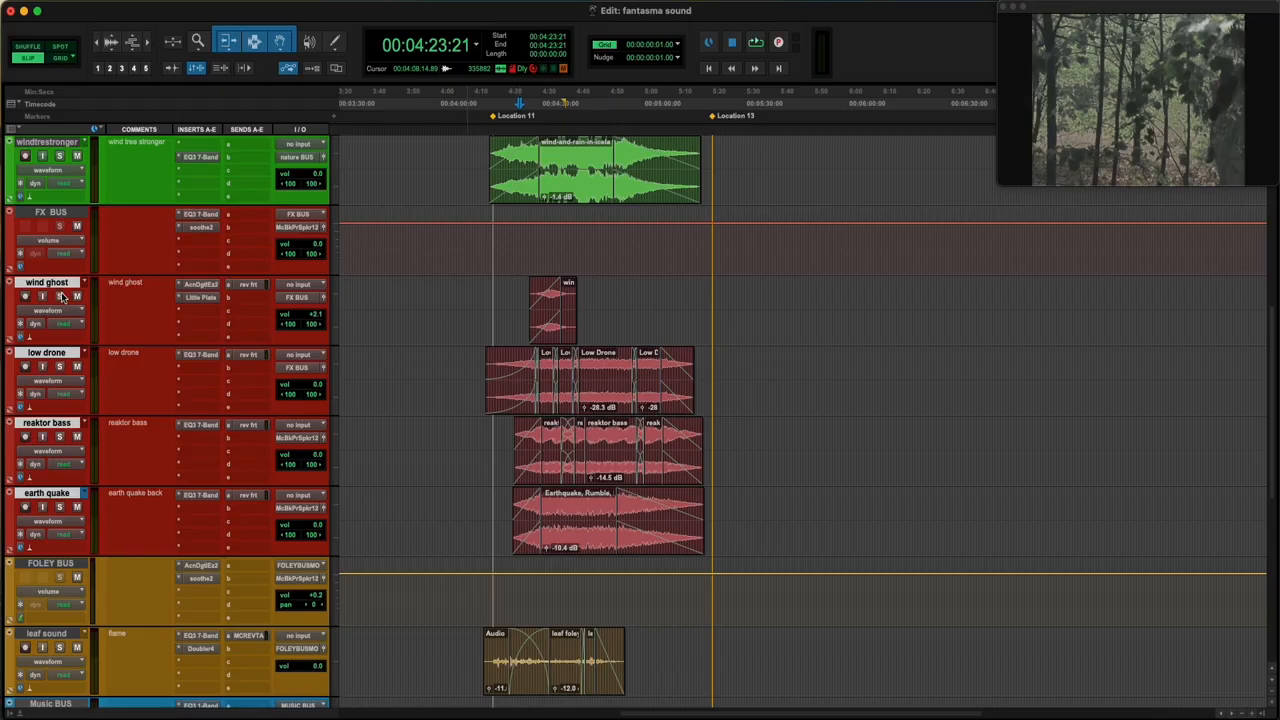
key("space")
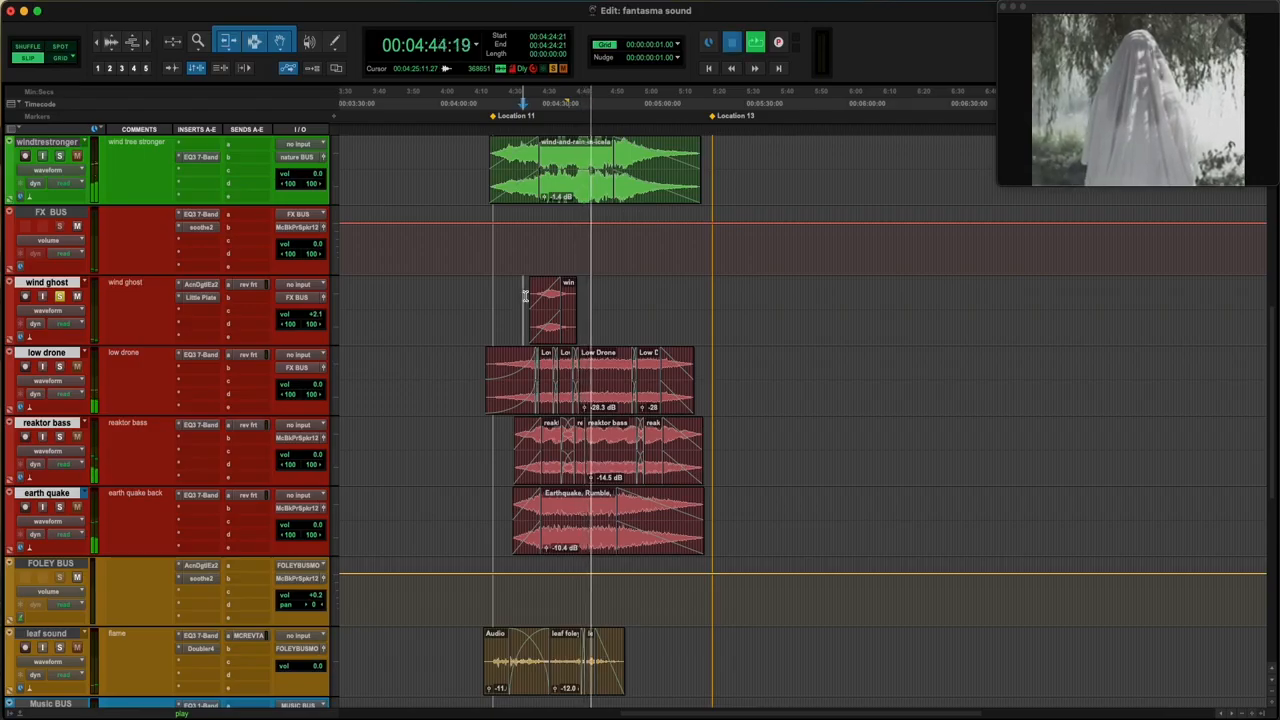
key("space")
Inspect the wind ghost track's rev frt send and the D-Verb insert on the reverb track
left_click(246, 288)
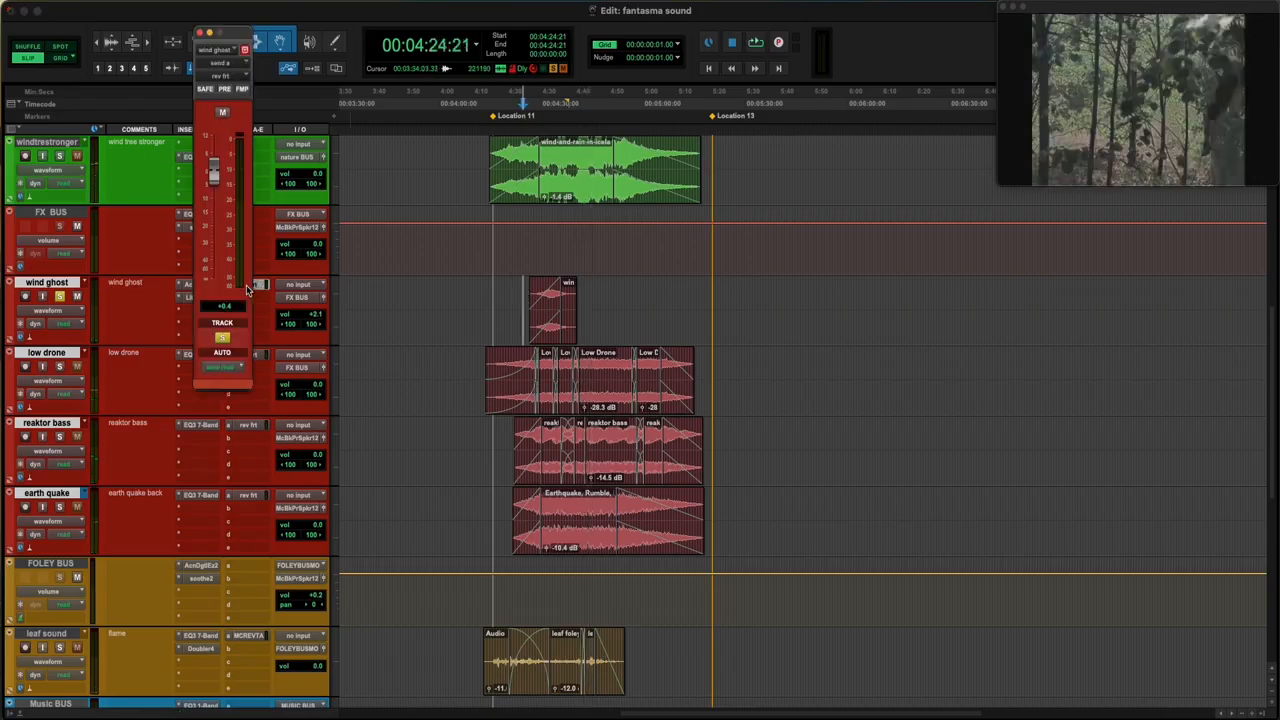
scroll(186, 532, "down", 8)
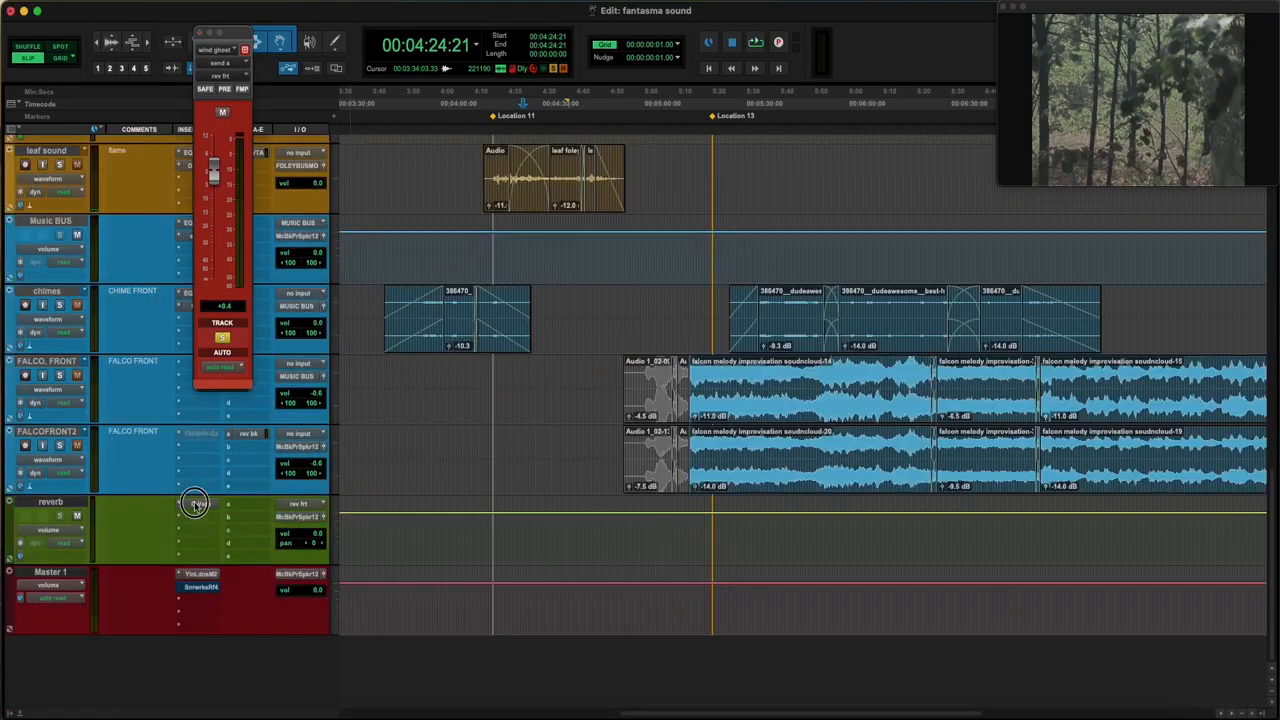
left_click(200, 504)
left_click(194, 501)
scroll(194, 501, "up", 8)
left_click(199, 33)
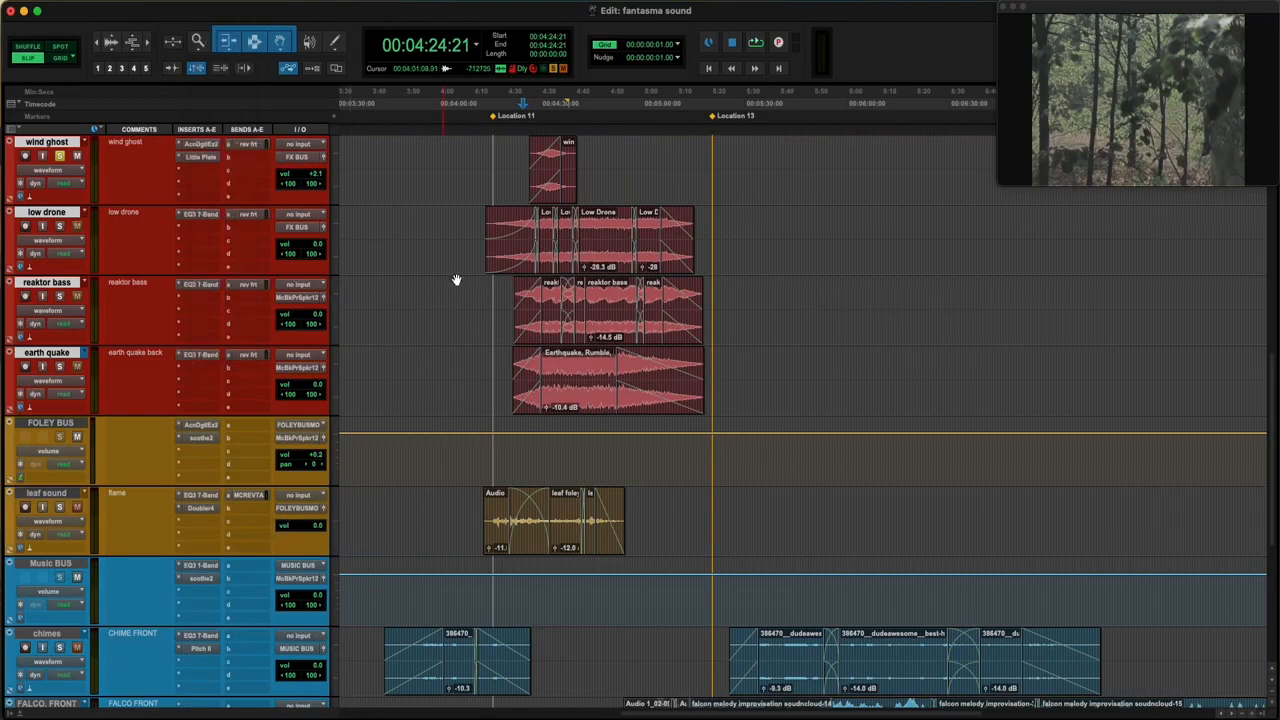
Examine the wind ghost track's Little Plate and Equalize 2 inserts and the EQ3 7-Band on the FX BUS
scroll(552, 310, "up", 2)
left_click(524, 294)
key("t")
key("t")
scroll(774, 309, "right", 2)
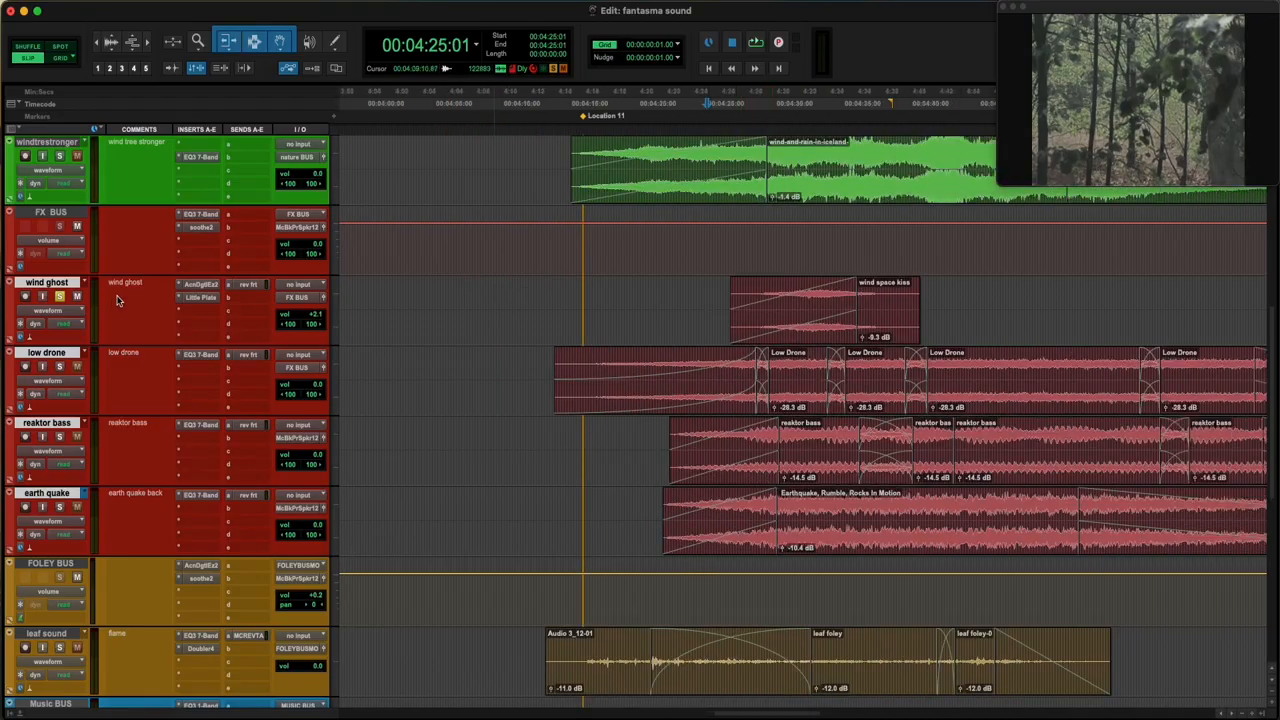
left_click(199, 298)
left_click(202, 285)
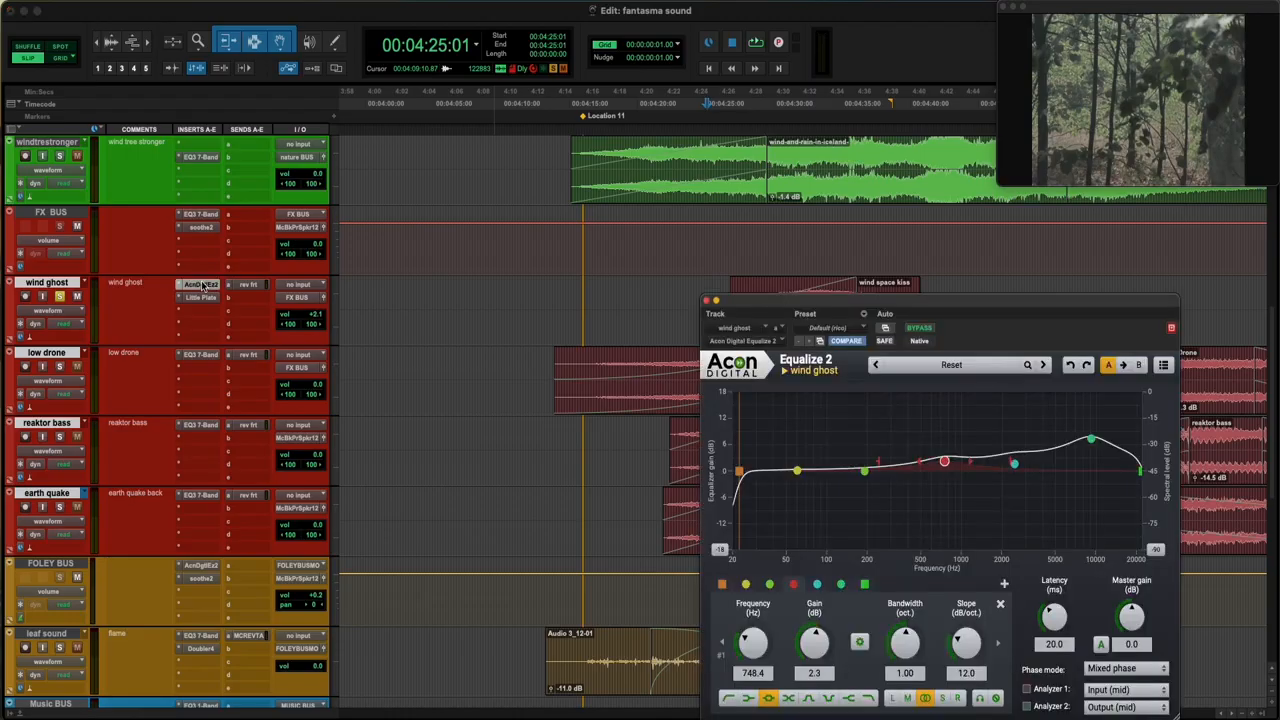
left_click(709, 301)
left_click(200, 214)
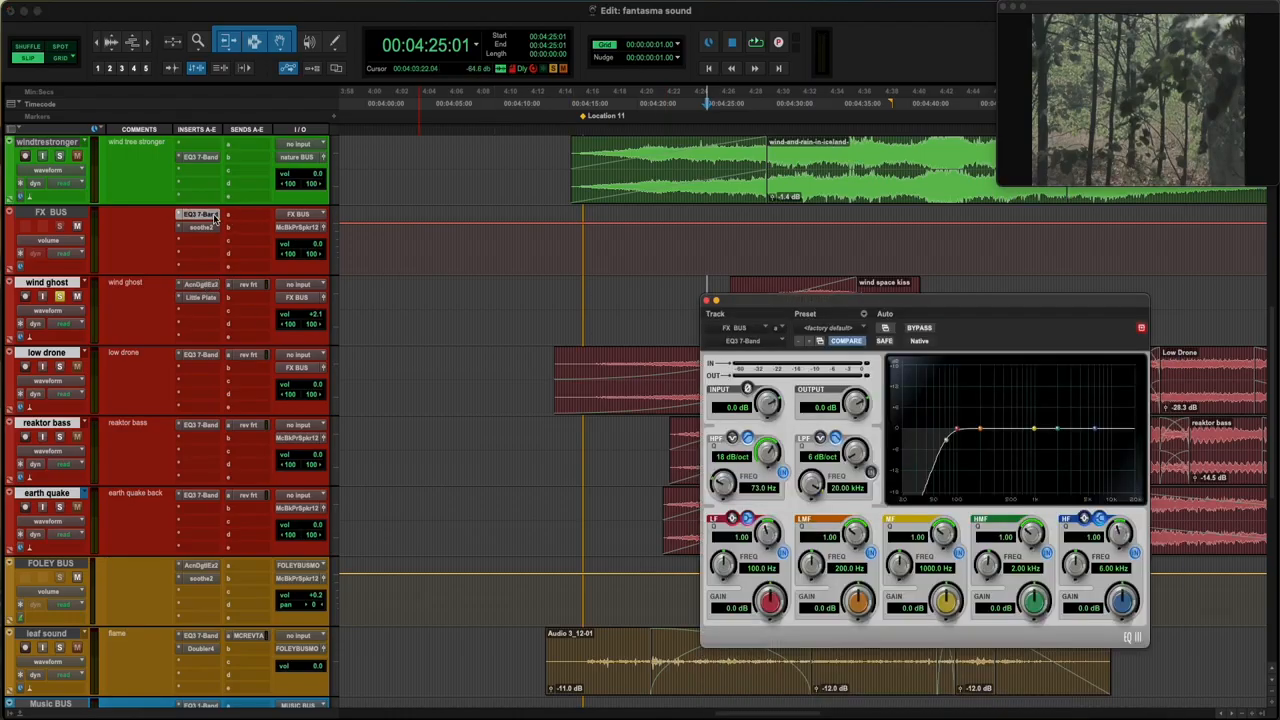
left_click(212, 216)
Play the soloed wind ghost clip from 04:31:03
left_click(789, 290)
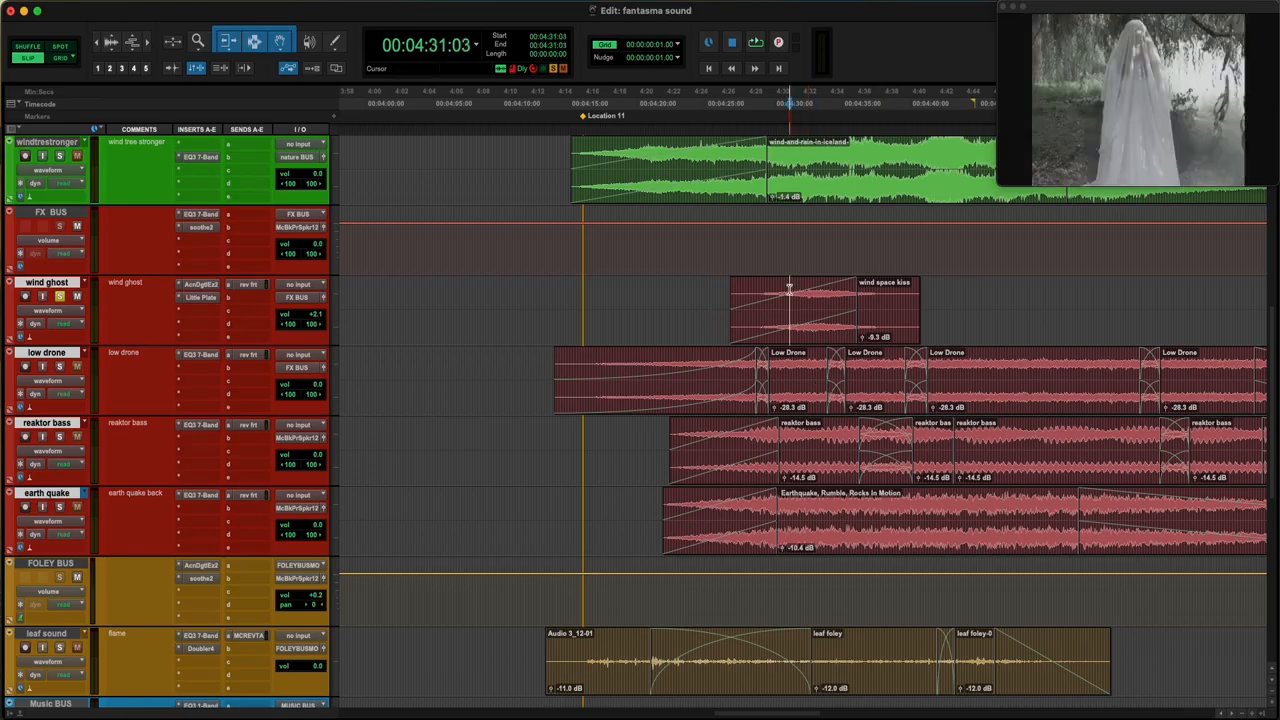
key("space")
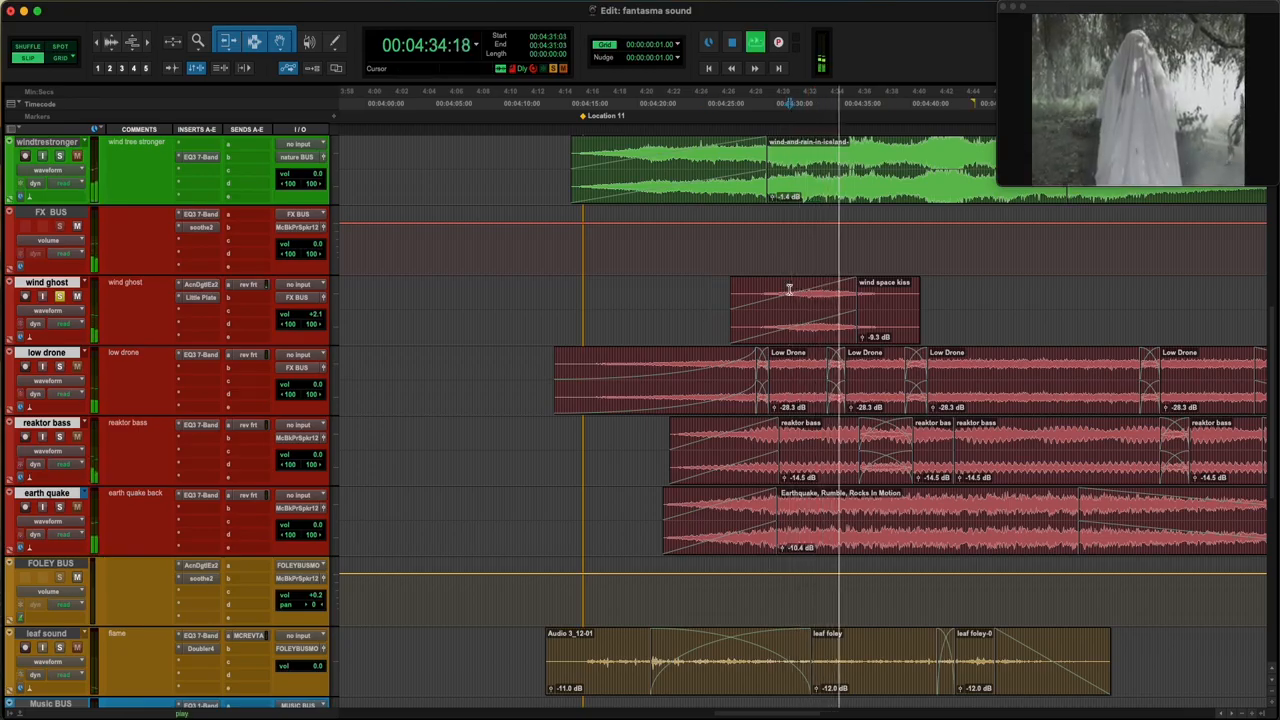
key("space")
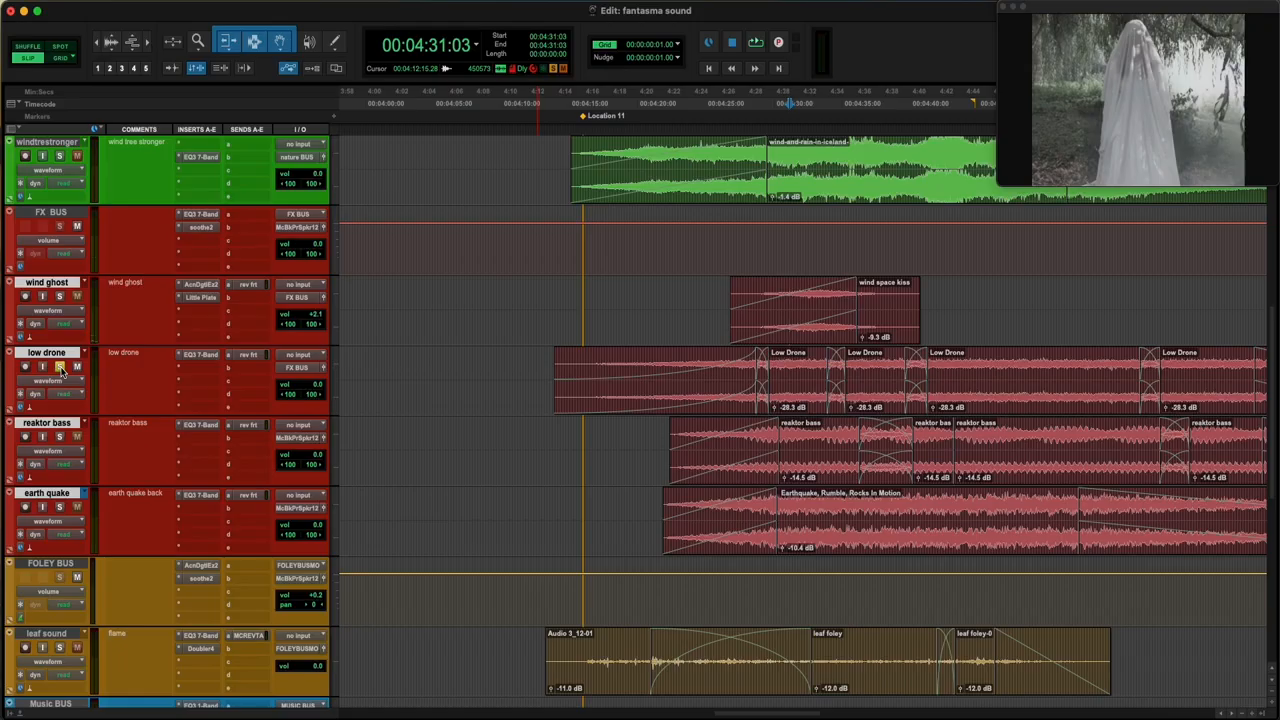
Play the low drone track soloed from 04:31:03, and check its rev frt send and the reverb track
scroll(758, 371, "right", 1)
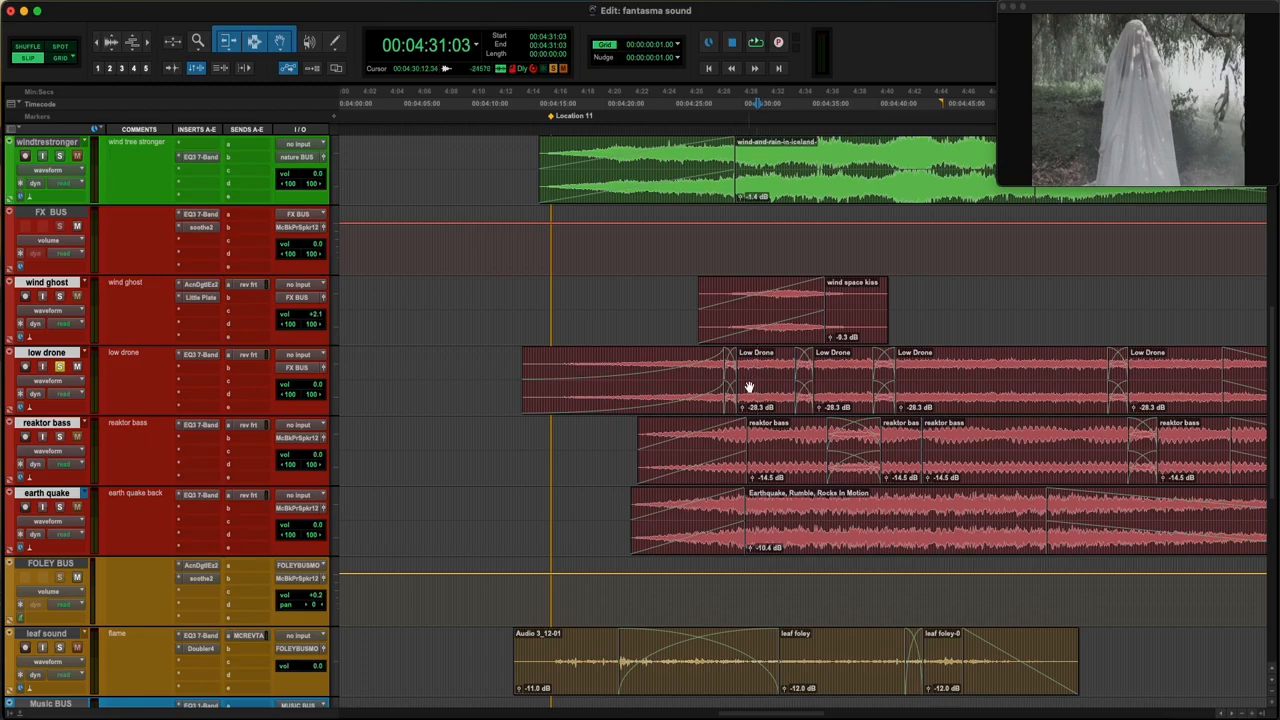
key("space")
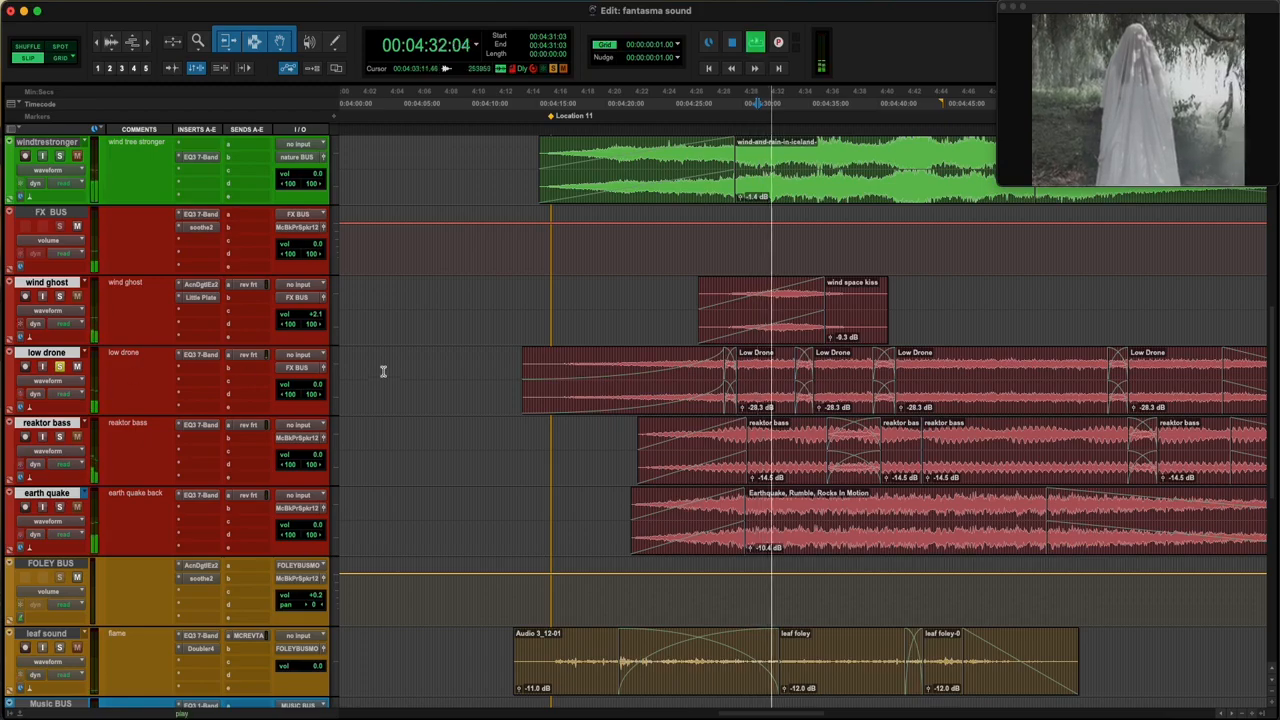
left_click(244, 357)
left_click(258, 357)
scroll(193, 435, "down", 8)
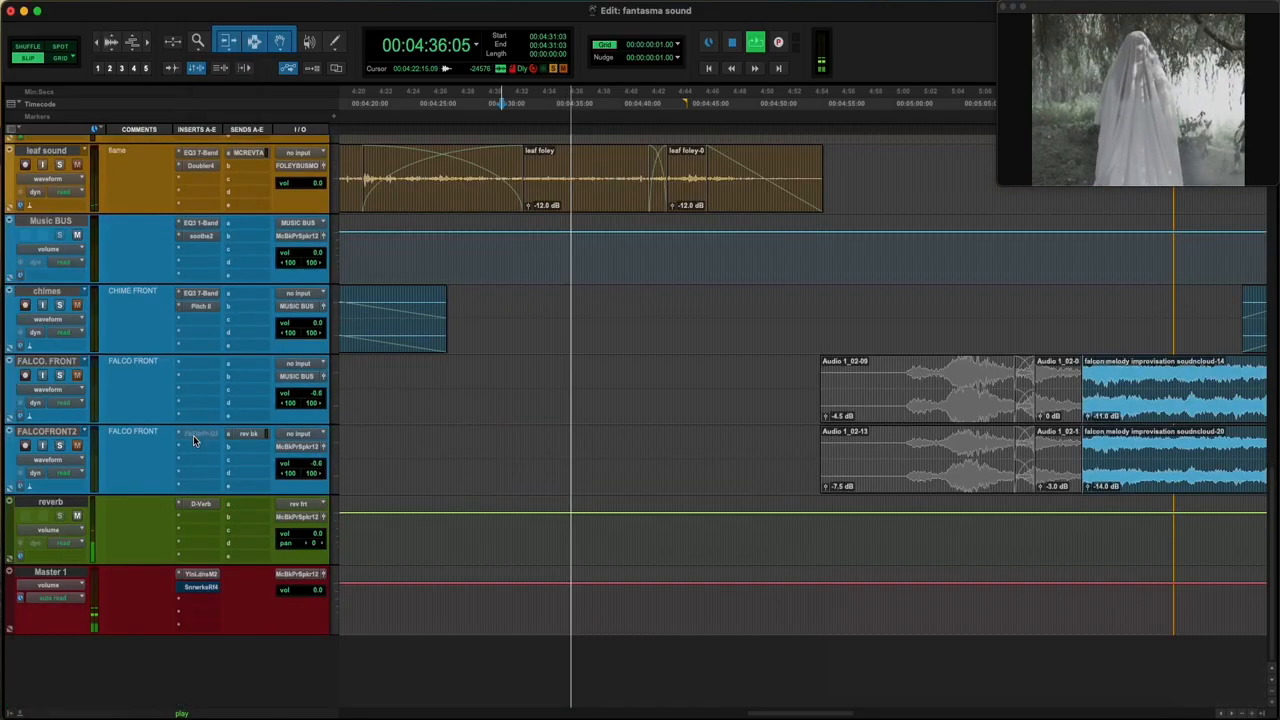
scroll(193, 435, "up", 8)
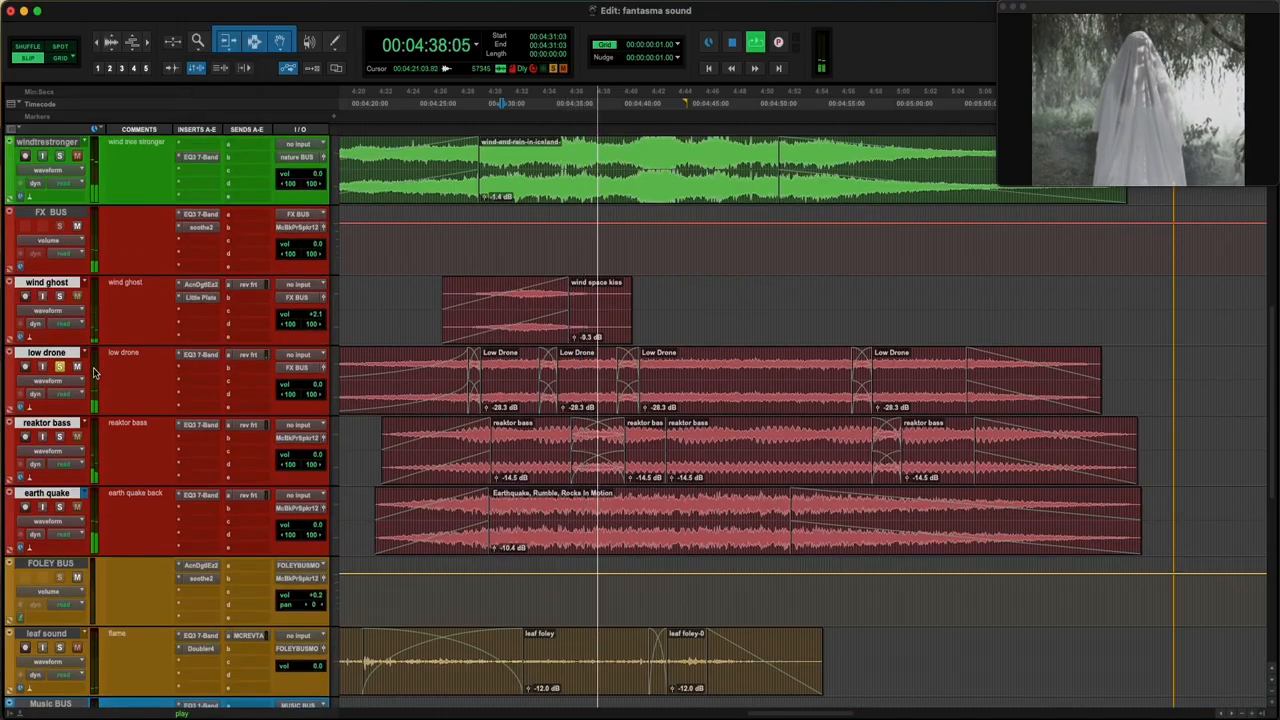
Display the low-pass frequency automation of the low drone track's EQ3 7-Band and play it from 04:52:05
left_click(190, 356)
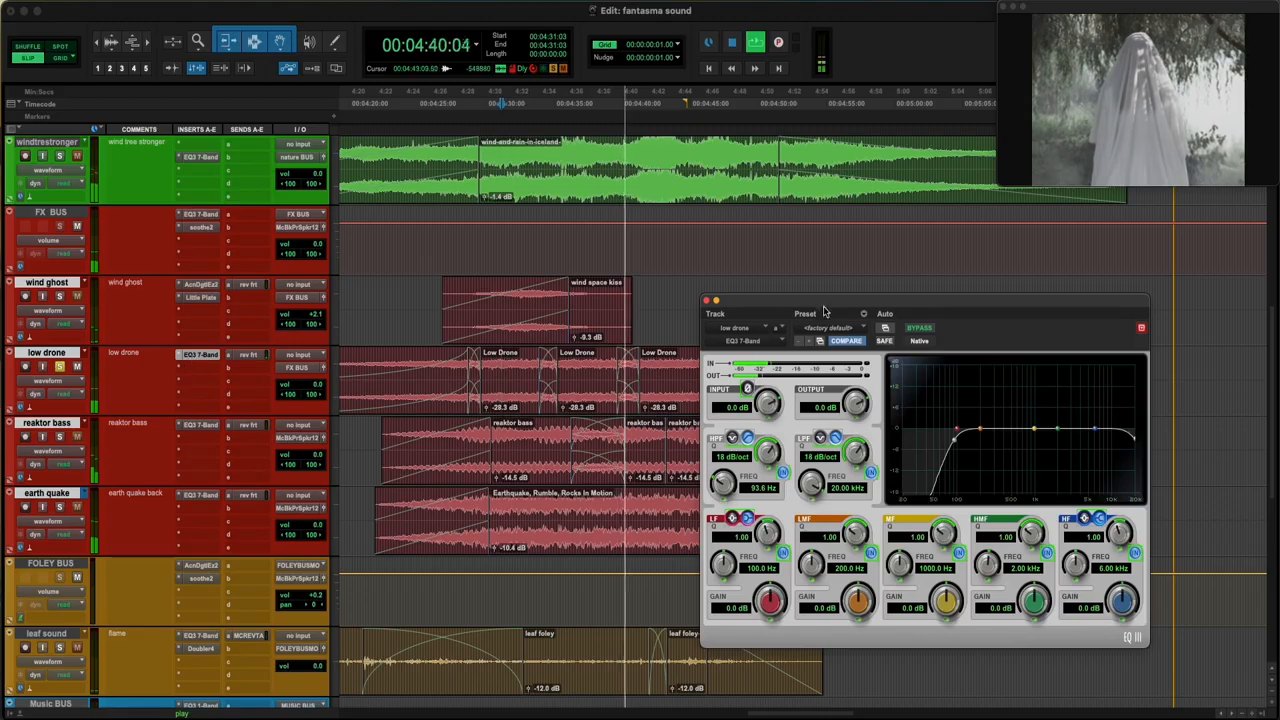
left_click_drag(811, 307, 435, 127)
left_click(434, 308, "ctrl+super")
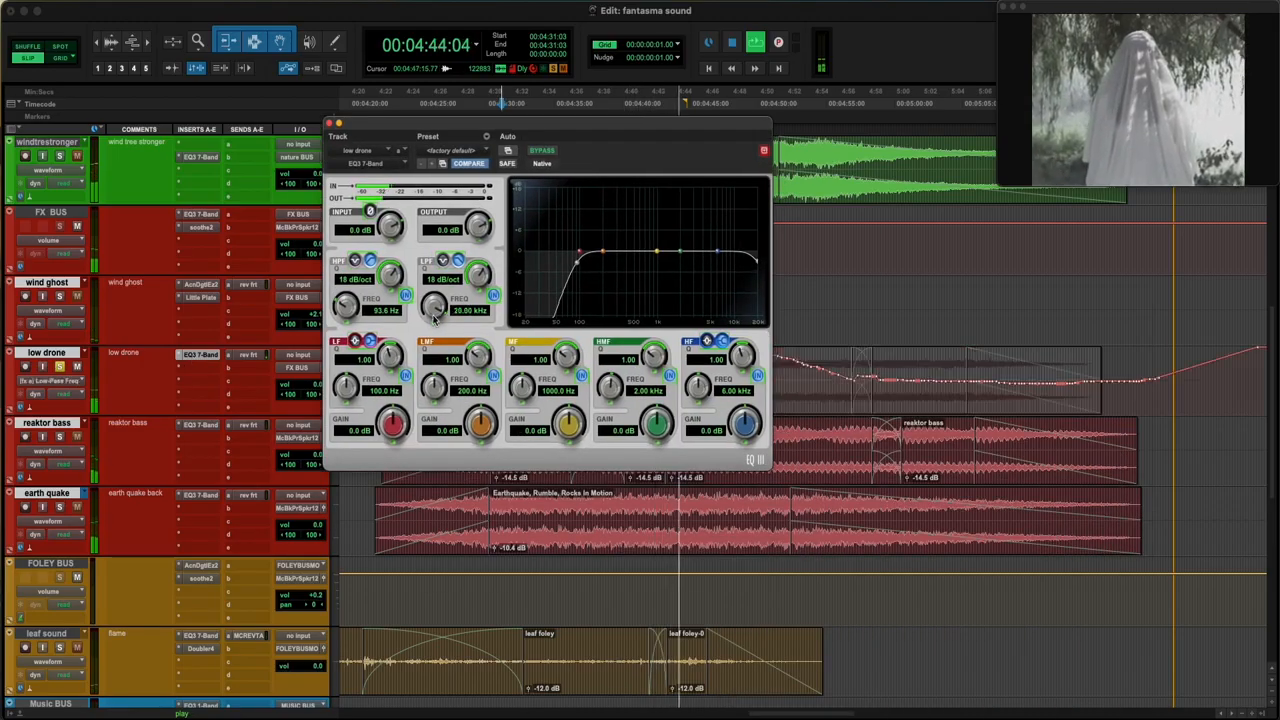
left_click_drag(674, 123, 498, 127)
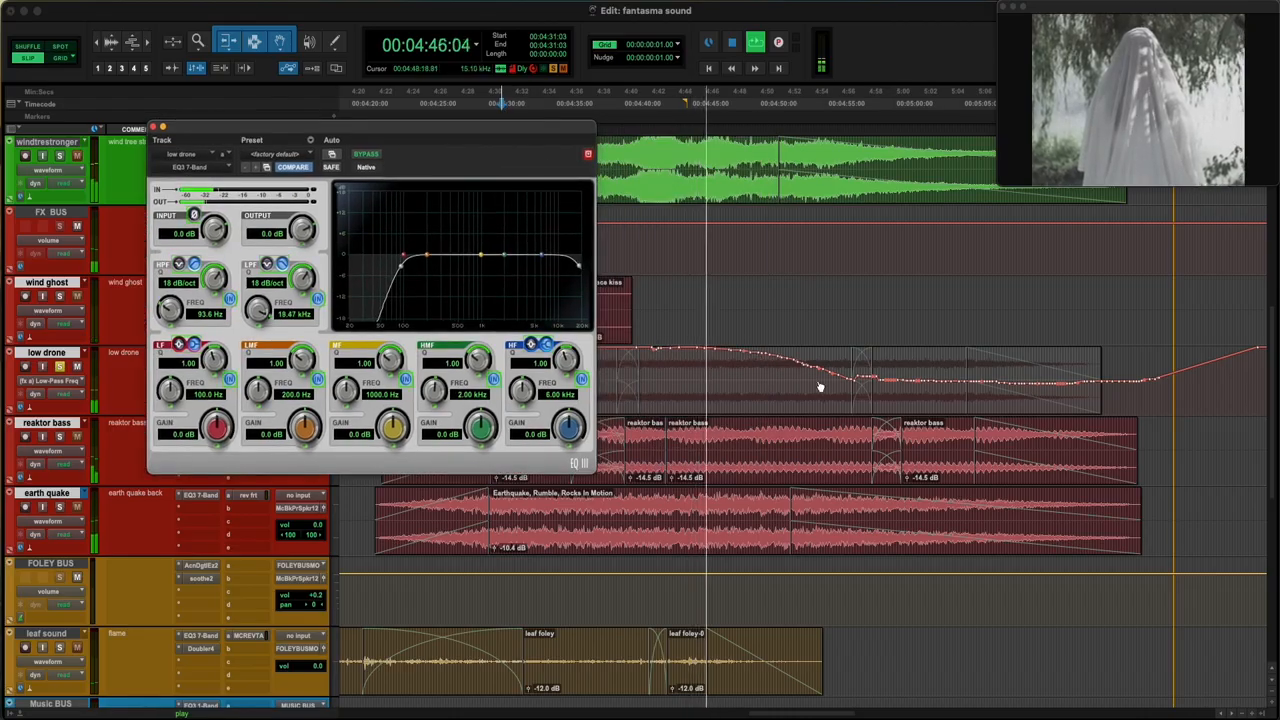
left_click(788, 380)
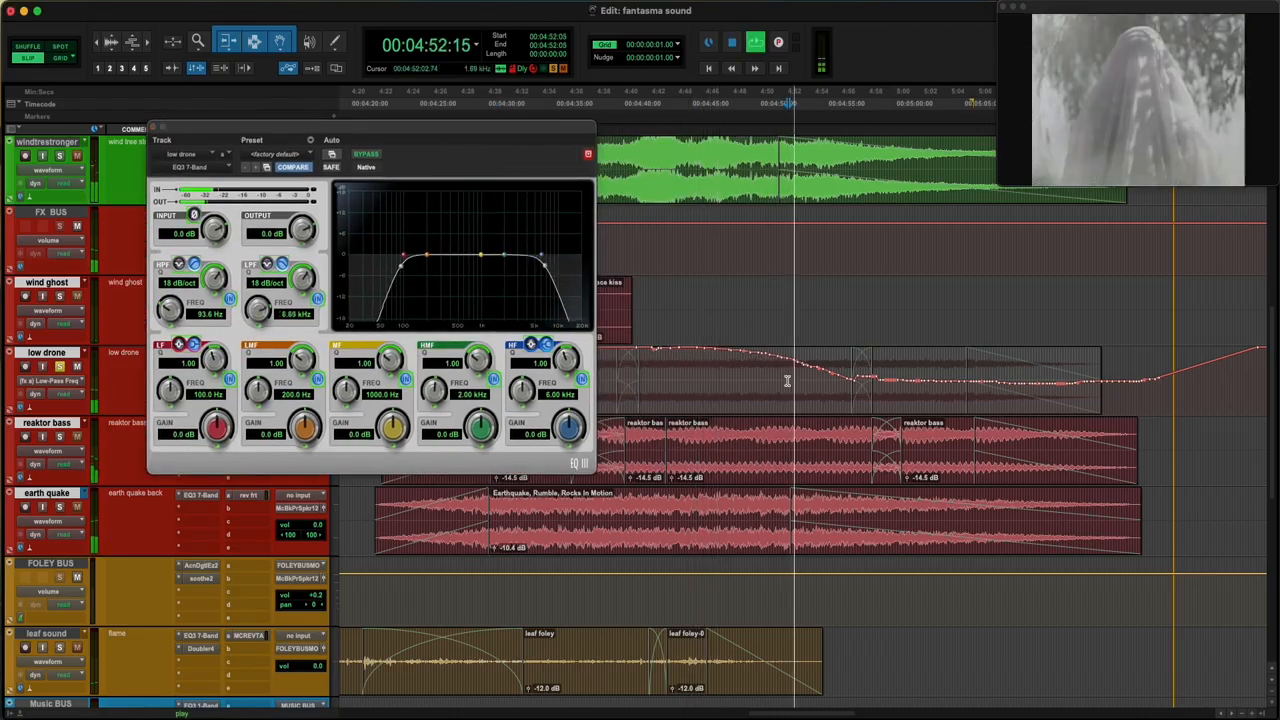
left_click(157, 127)
key("space")
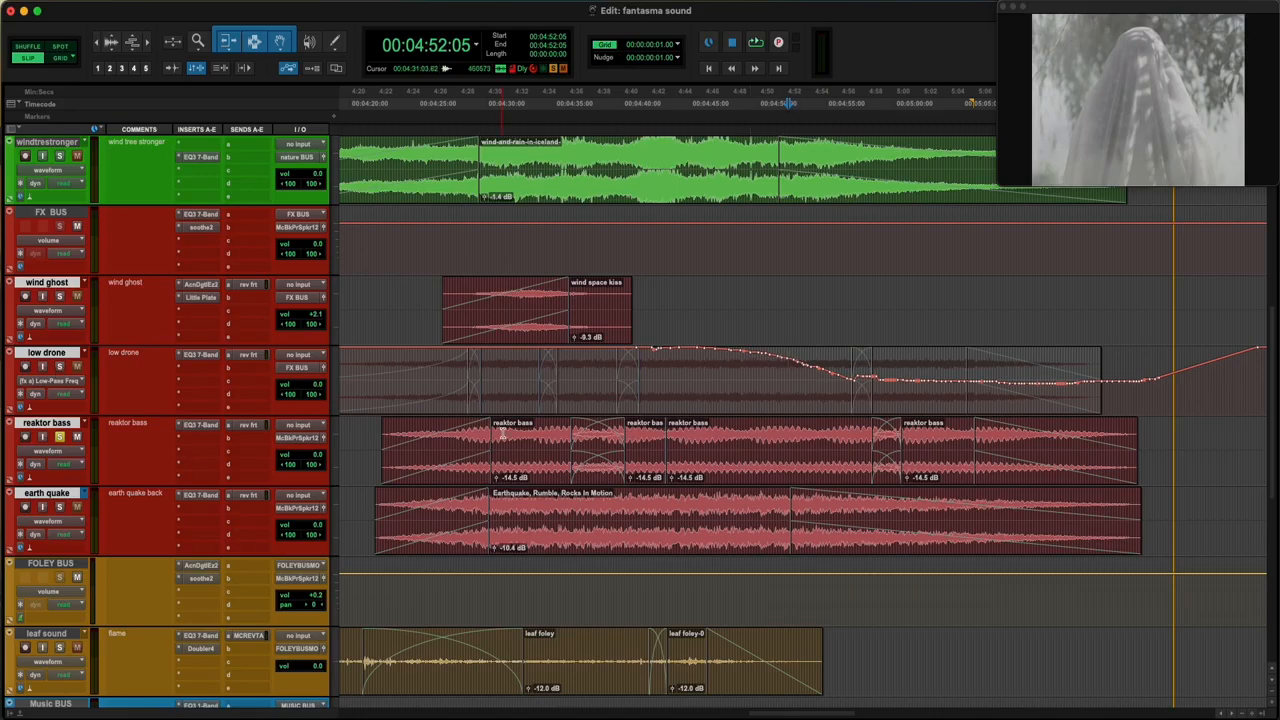
Play the soloed reaktor bass track from 04:32:01, and return the low drone track to waveform view
left_click(514, 432)
key("space")
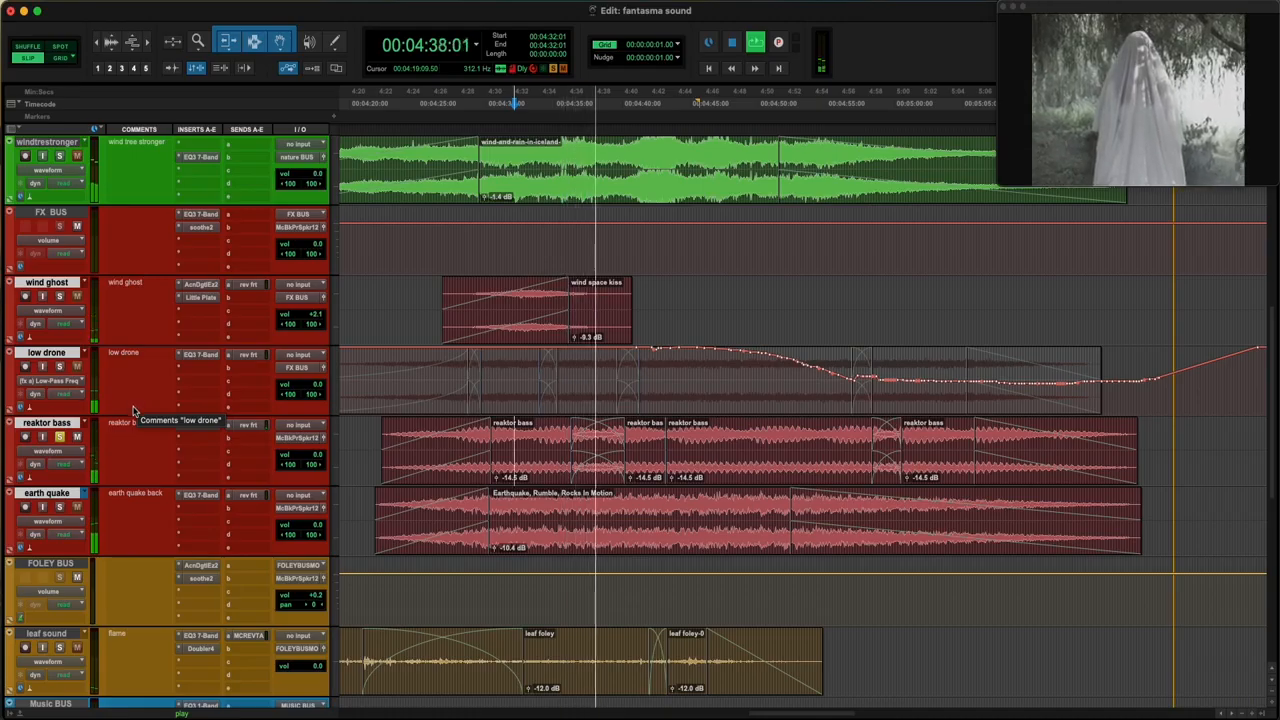
key("space")
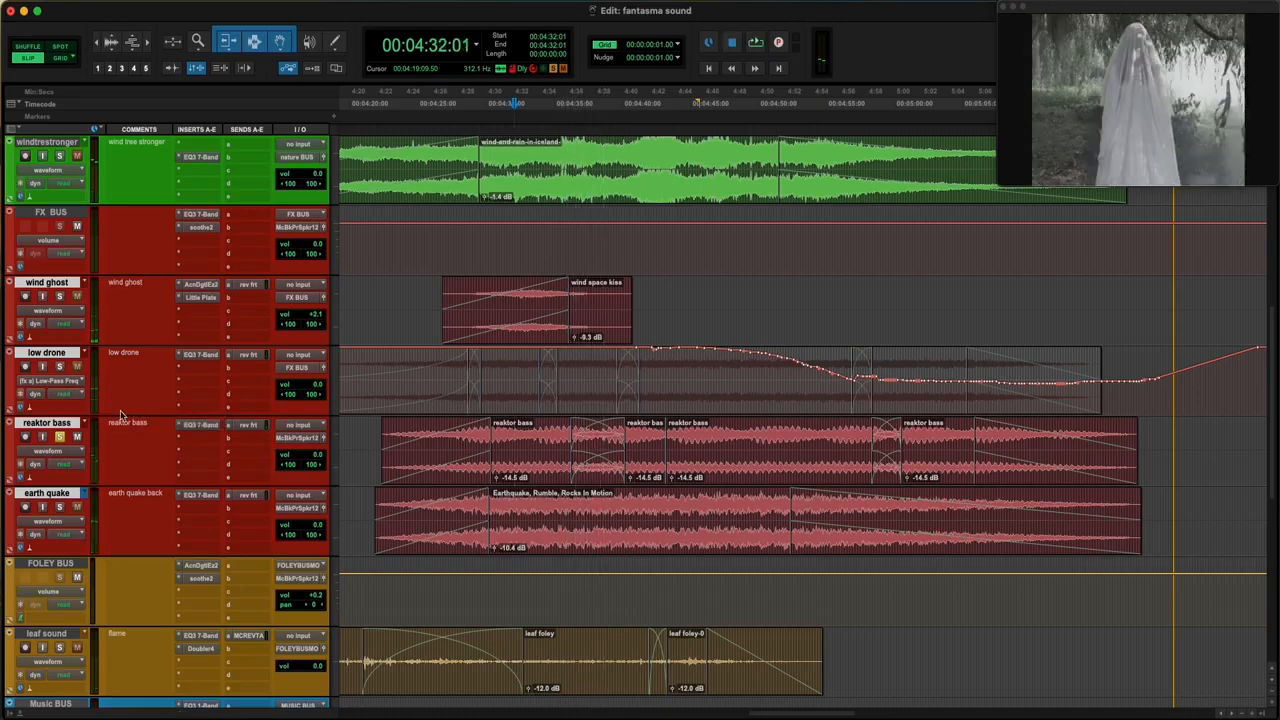
left_click(65, 381)
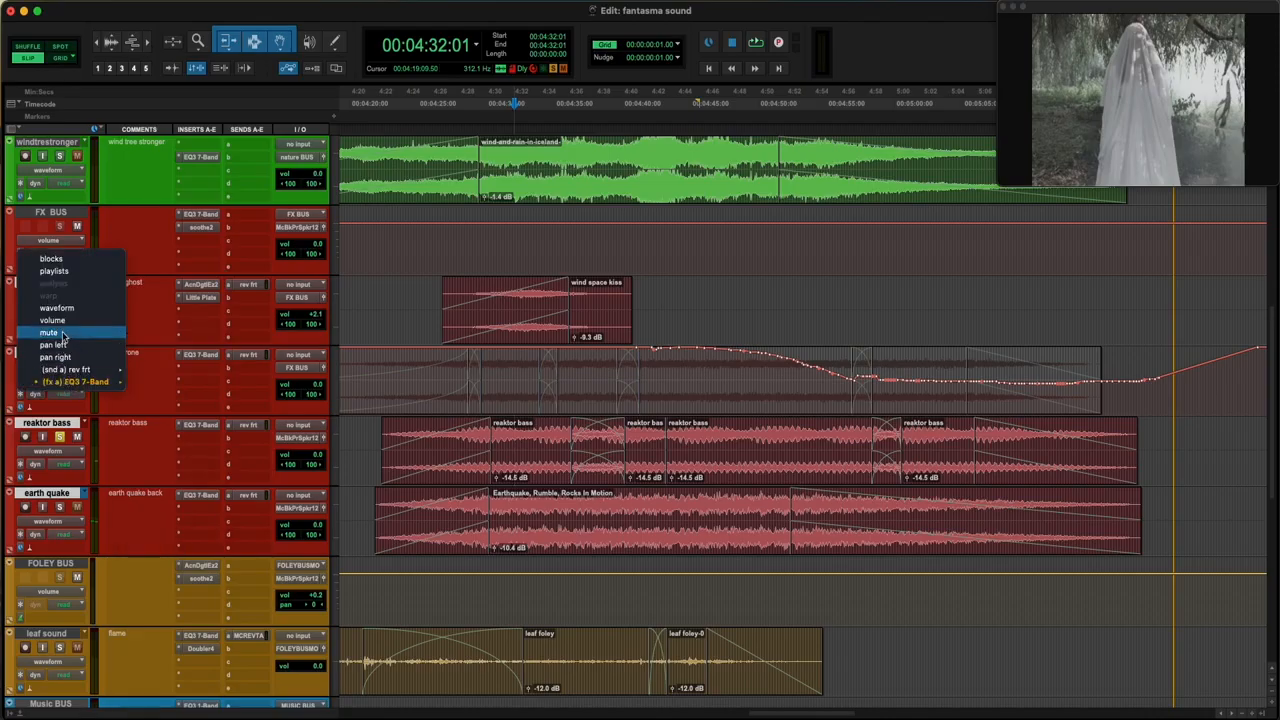
left_click(60, 306)
Display the low-pass frequency automation of the reaktor bass track's EQ3 7-Band and play it from 04:51:23
left_click(213, 425)
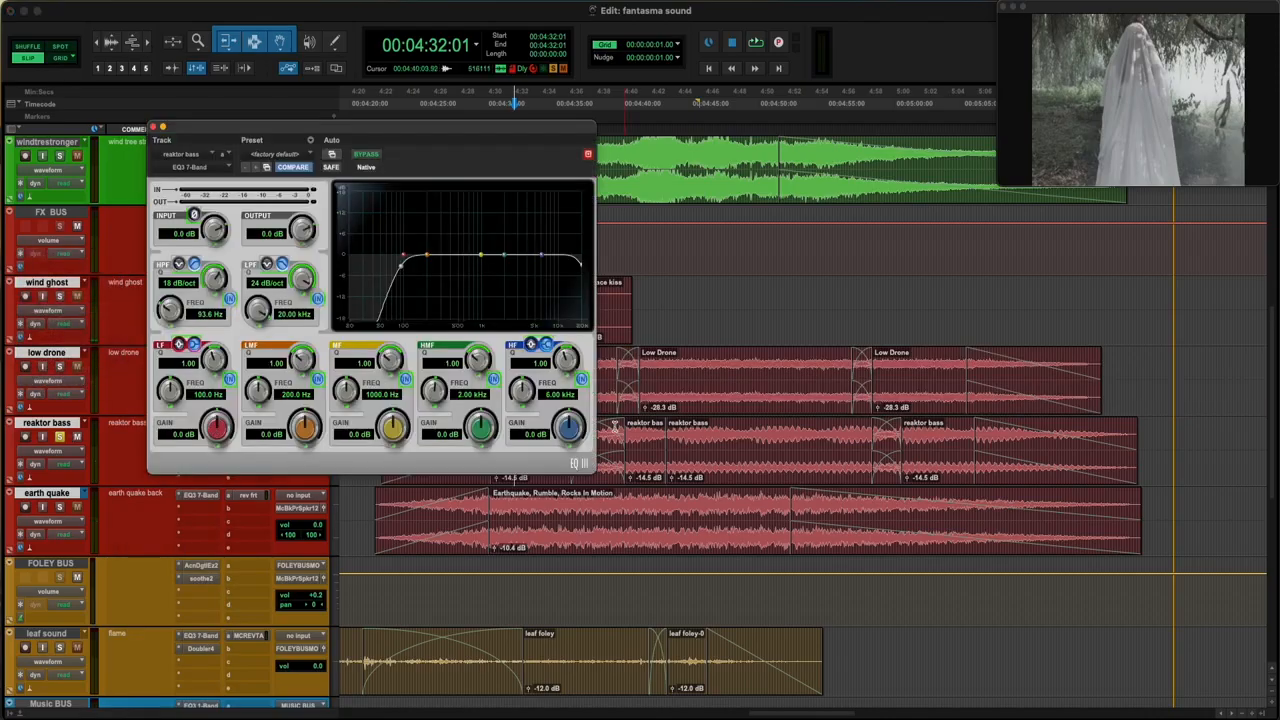
left_click(255, 307, "ctrl+super")
left_click(785, 449)
key("space")
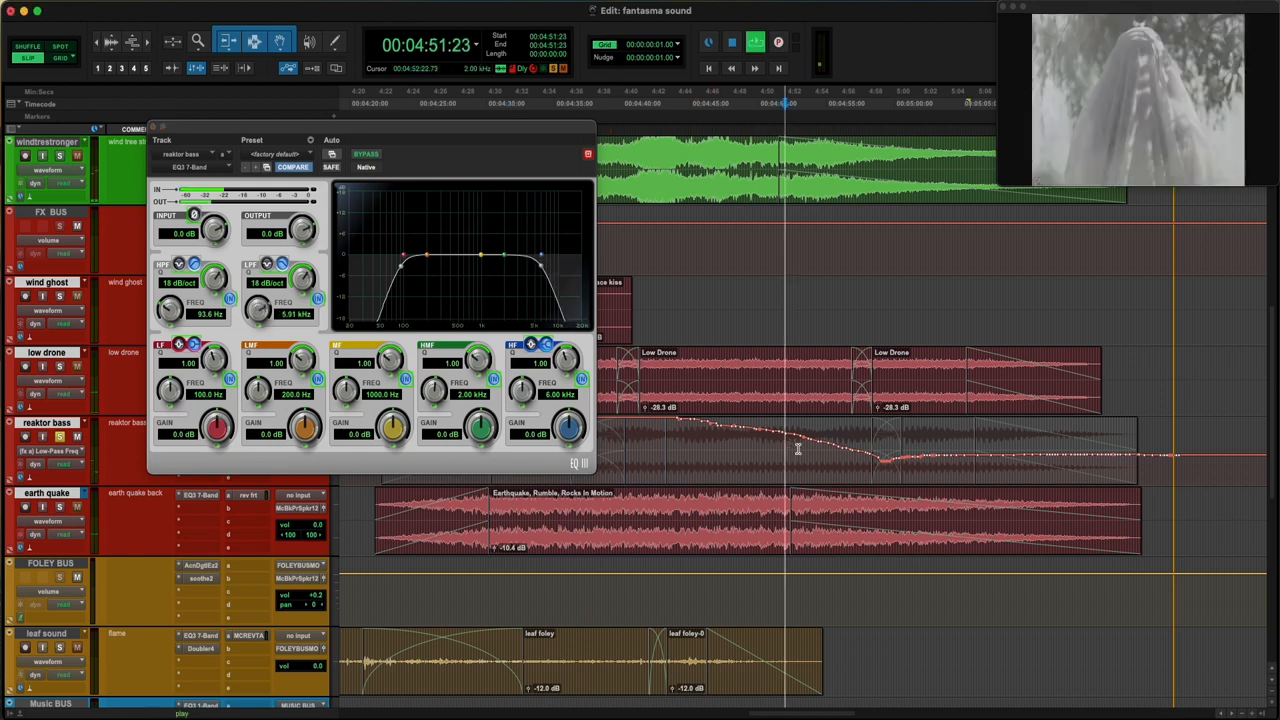
left_click(154, 128)
key("space")
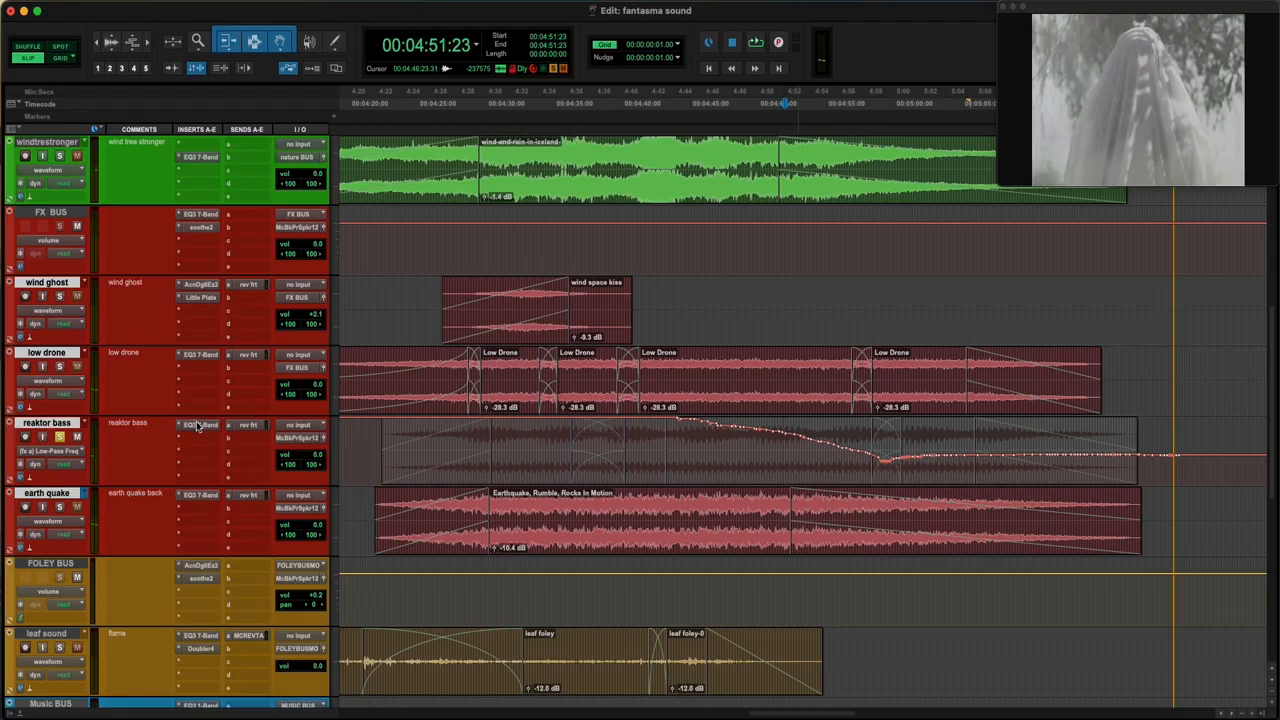
Inspect the reaktor bass track's rev frt send, and return the track to waveform view
left_click(245, 425)
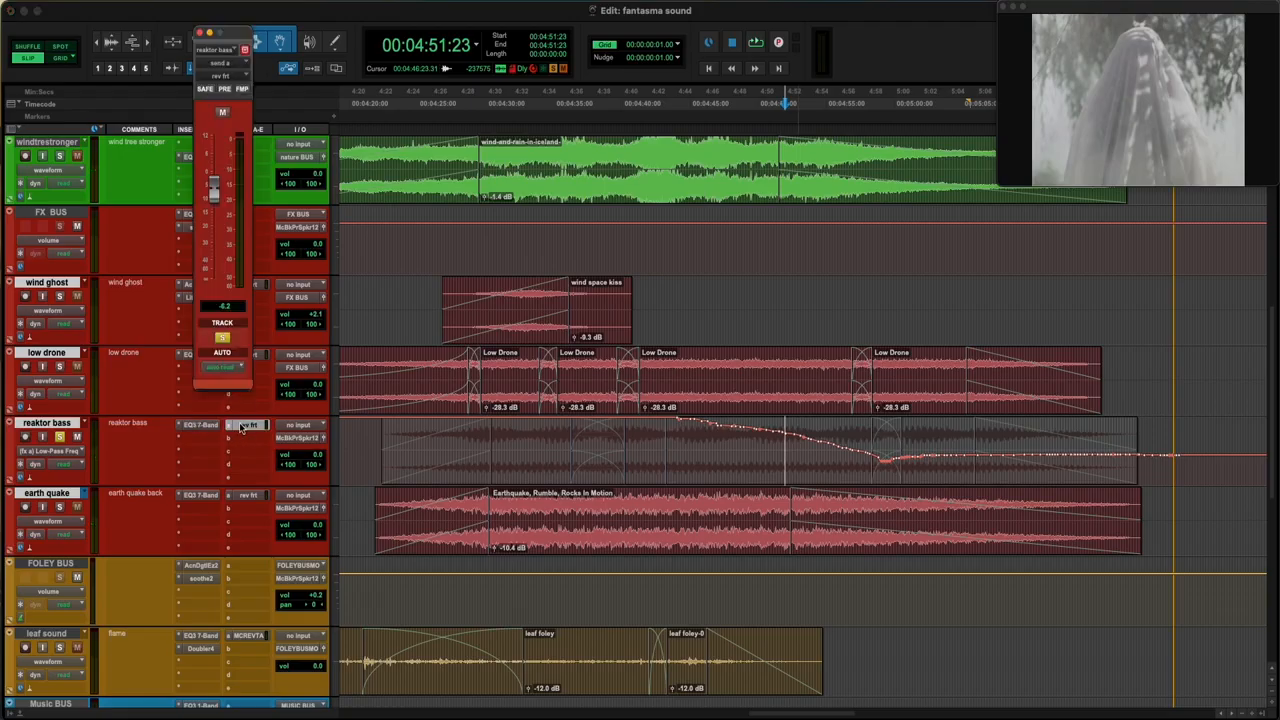
left_click(241, 427)
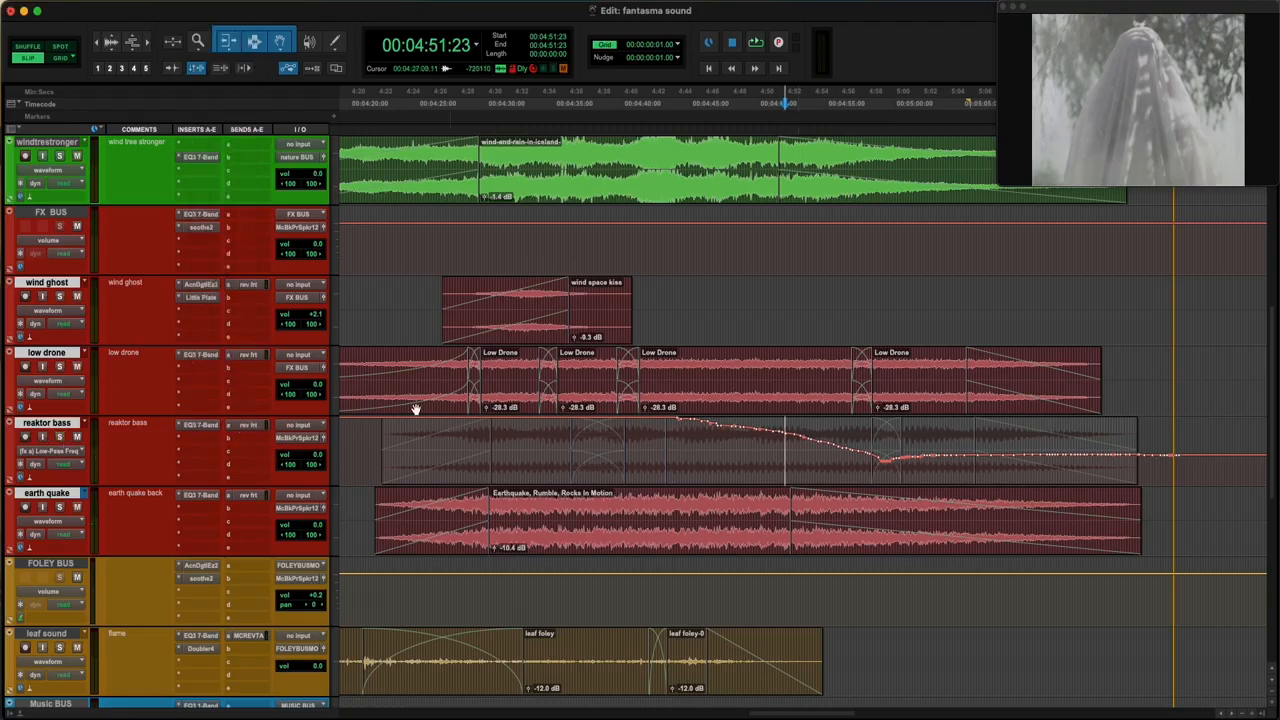
left_click(84, 451)
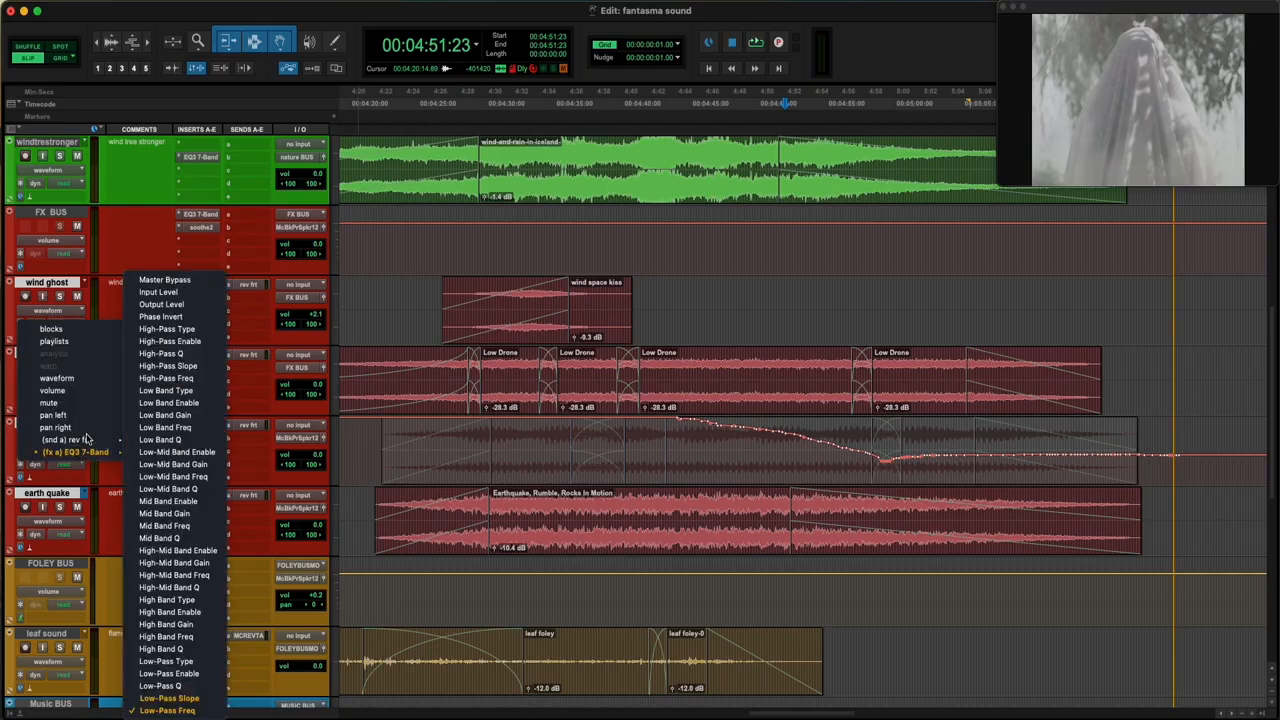
left_click(94, 368)
Solo the earth quake track and play it from 04:32:06
left_click(511, 503)
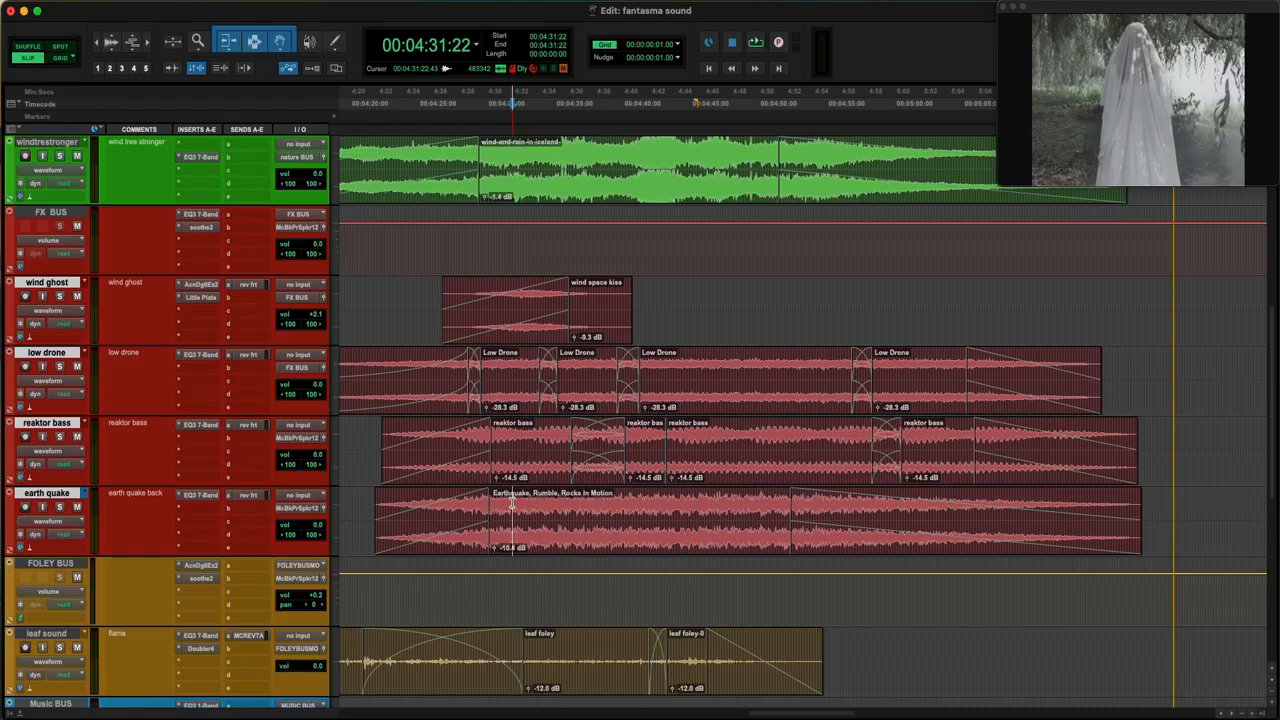
left_click(59, 507)
key("space")
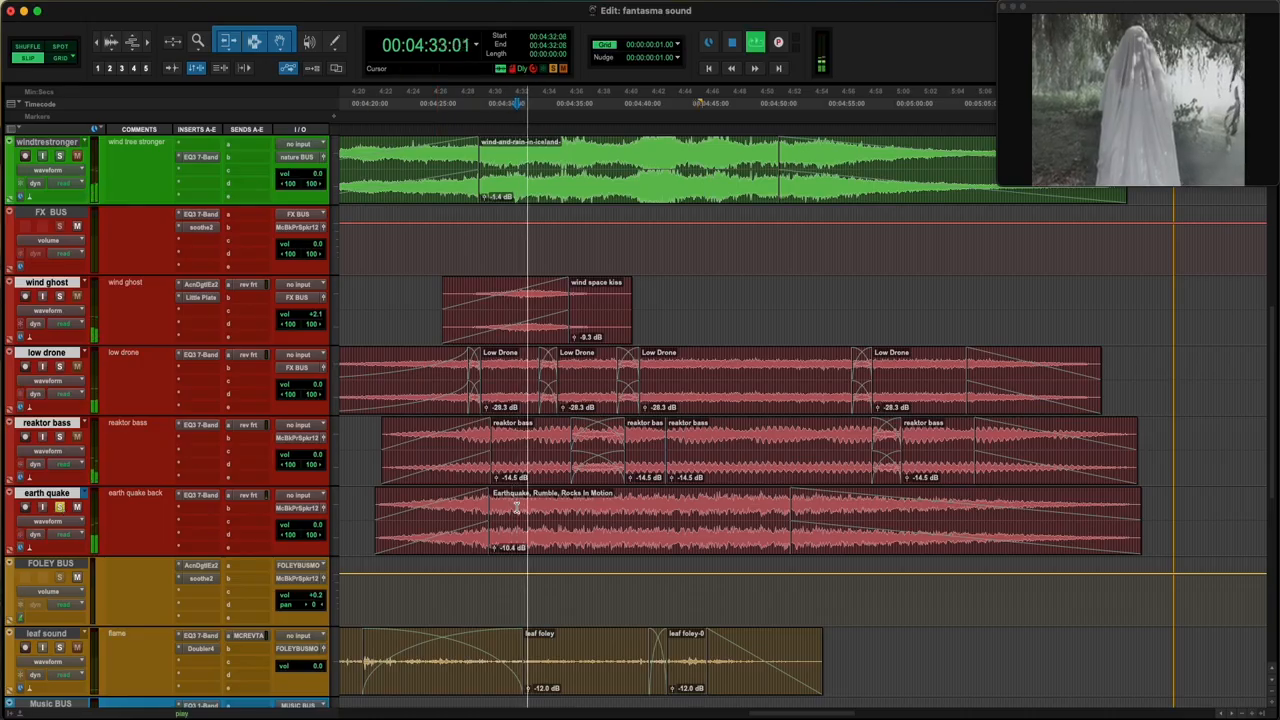
Open the earth quake track's EQ3 7-Band and compare the sound with the EQ bypassed and active
left_click(198, 496)
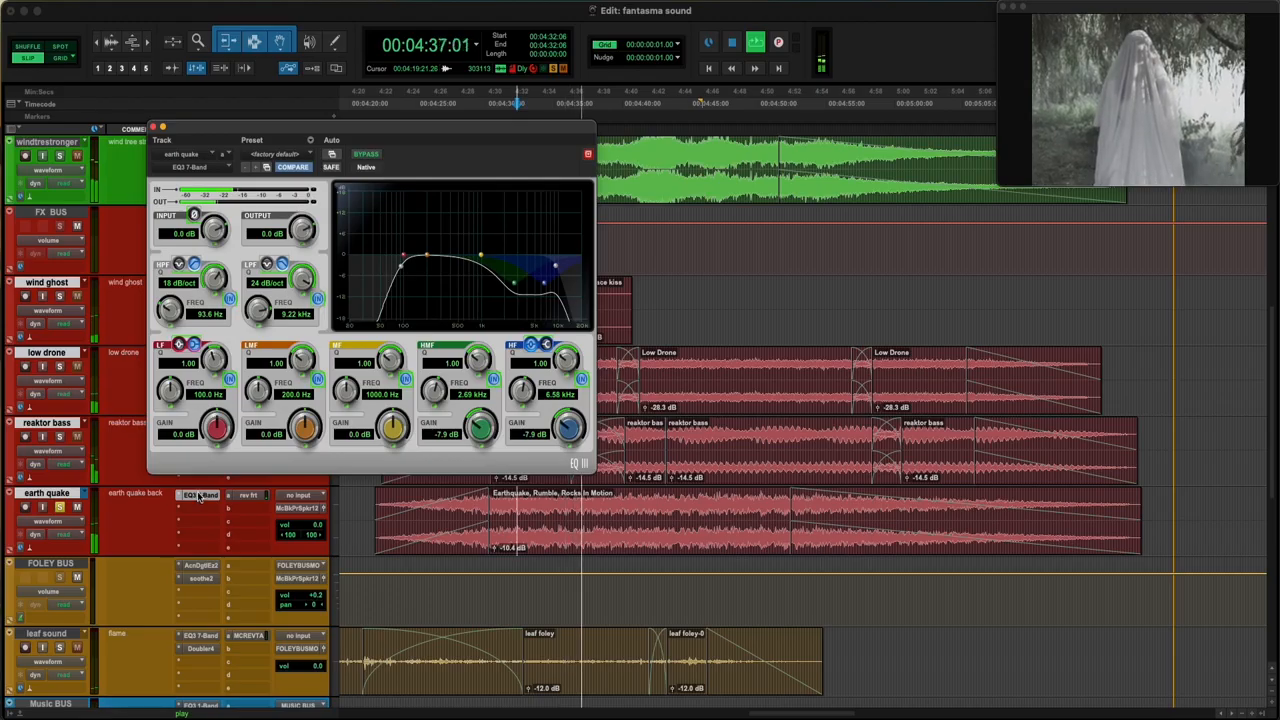
left_click(198, 496, "super")
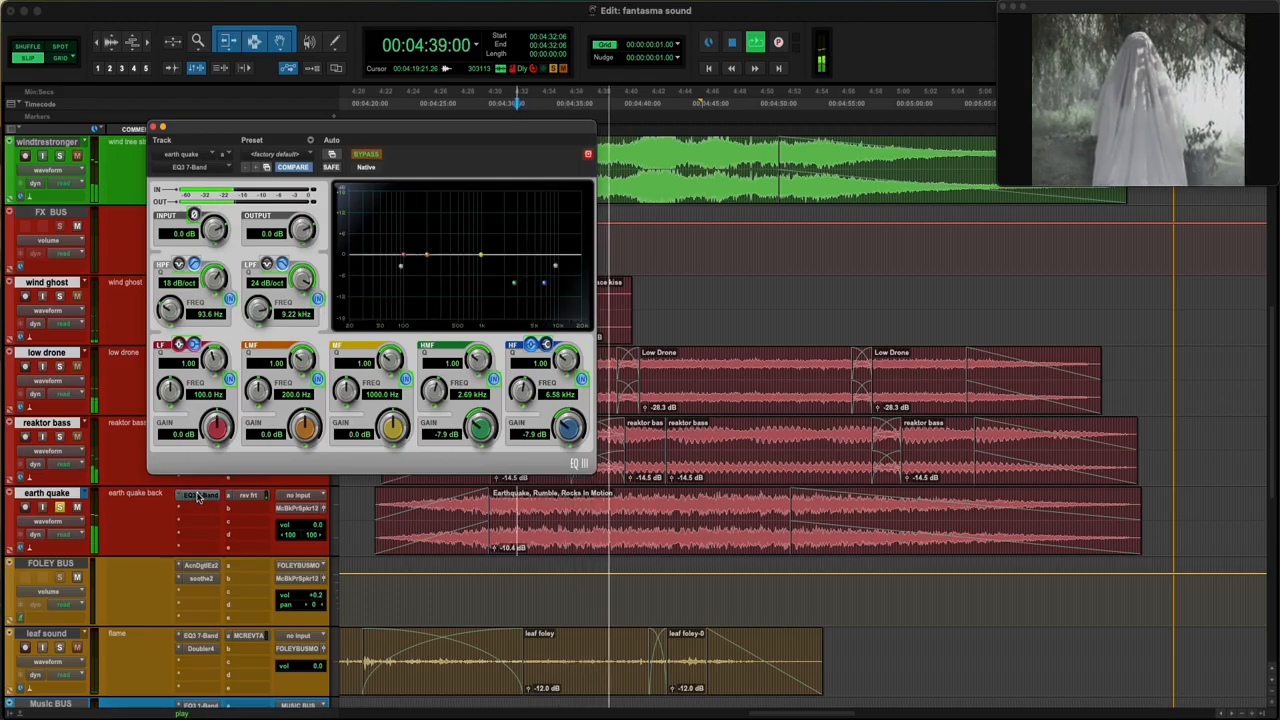
left_click(198, 496, "super")
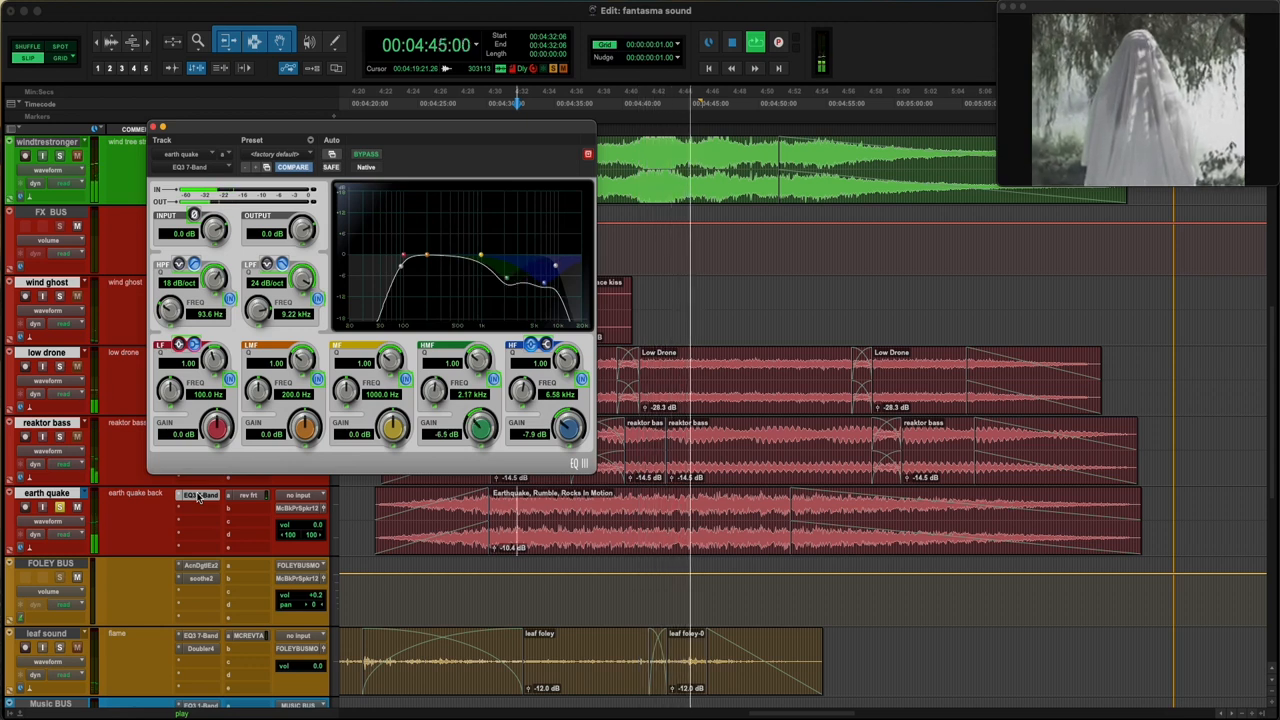
key("space")
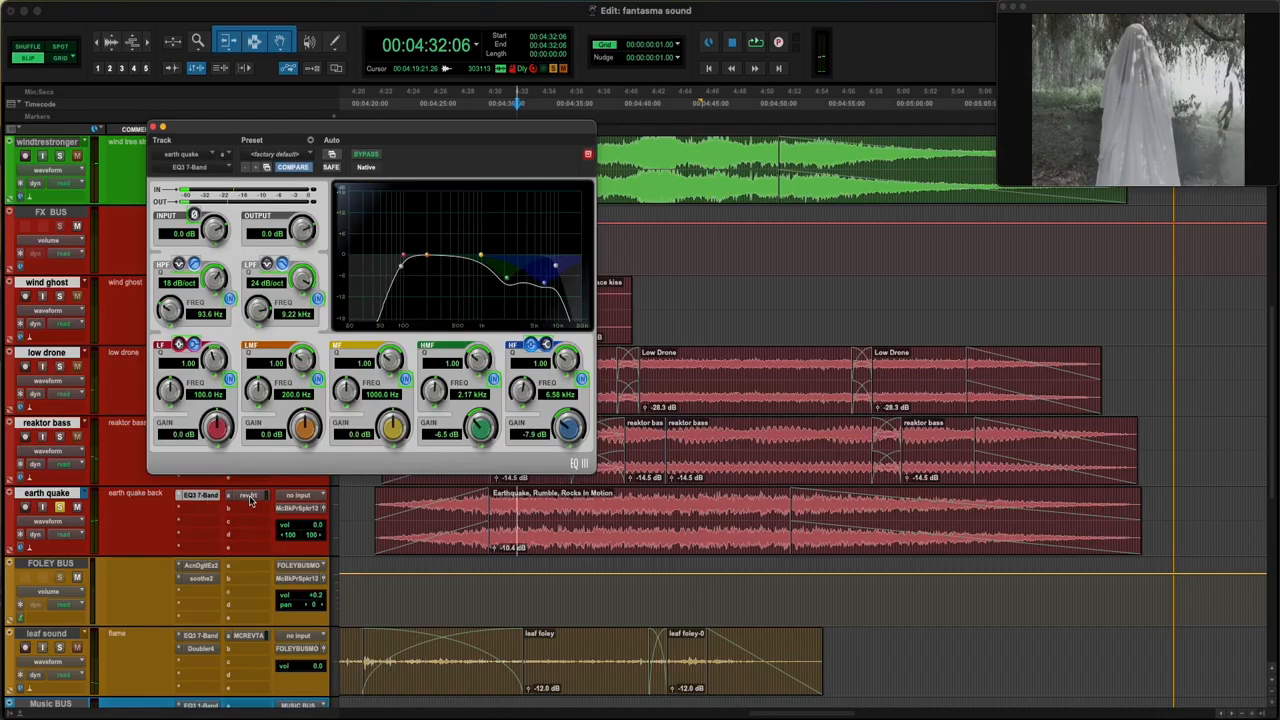
Inspect the earth quake track's rev frt send, and close its EQ3 7-Band
left_click(244, 497)
left_click(250, 495)
left_click(195, 497)
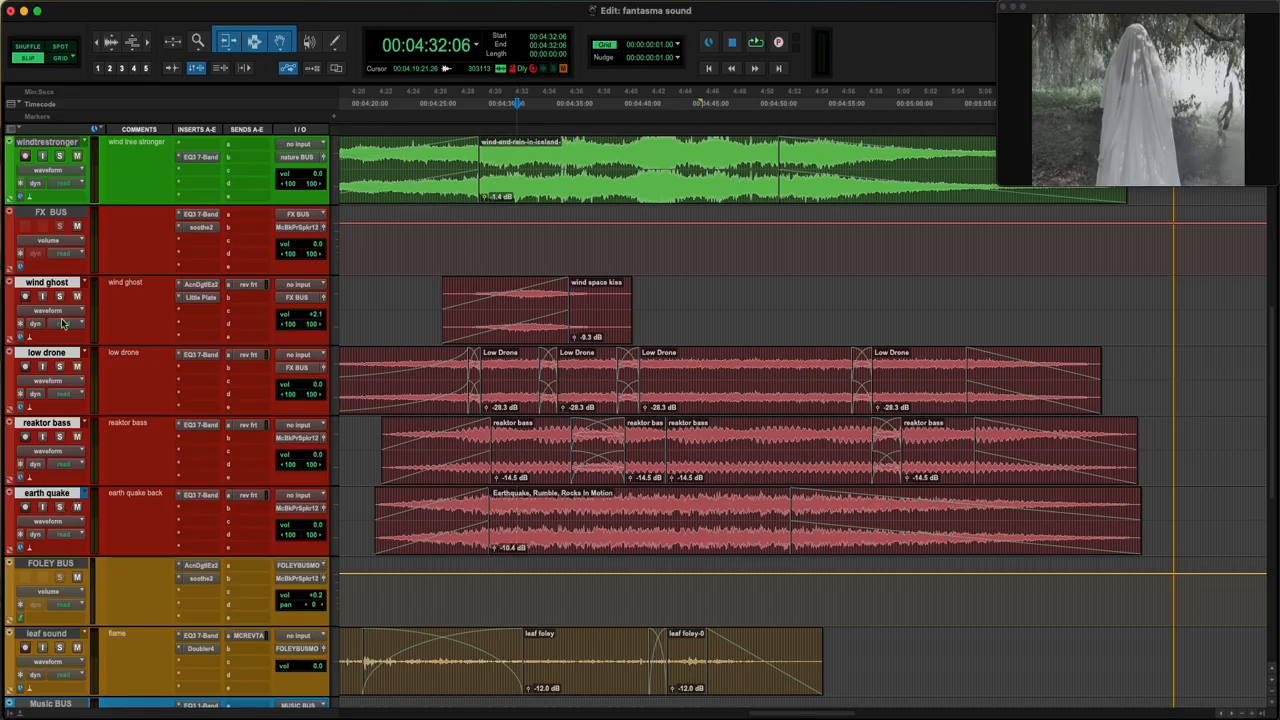
Solo the wind ghost, low drone, reaktor bass and earth quake tracks together and play them from 04:29:08
left_click(59, 296)
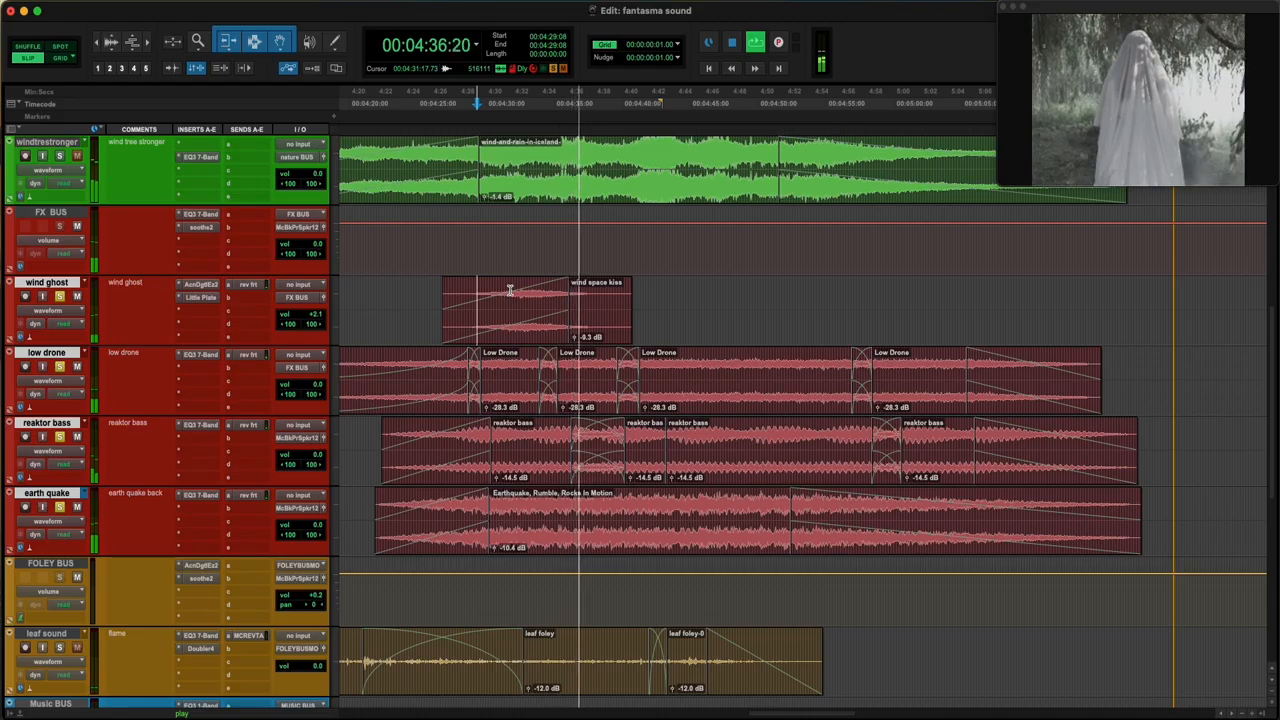
scroll(509, 290, "down", 3)
scroll(568, 345, "up", 5)
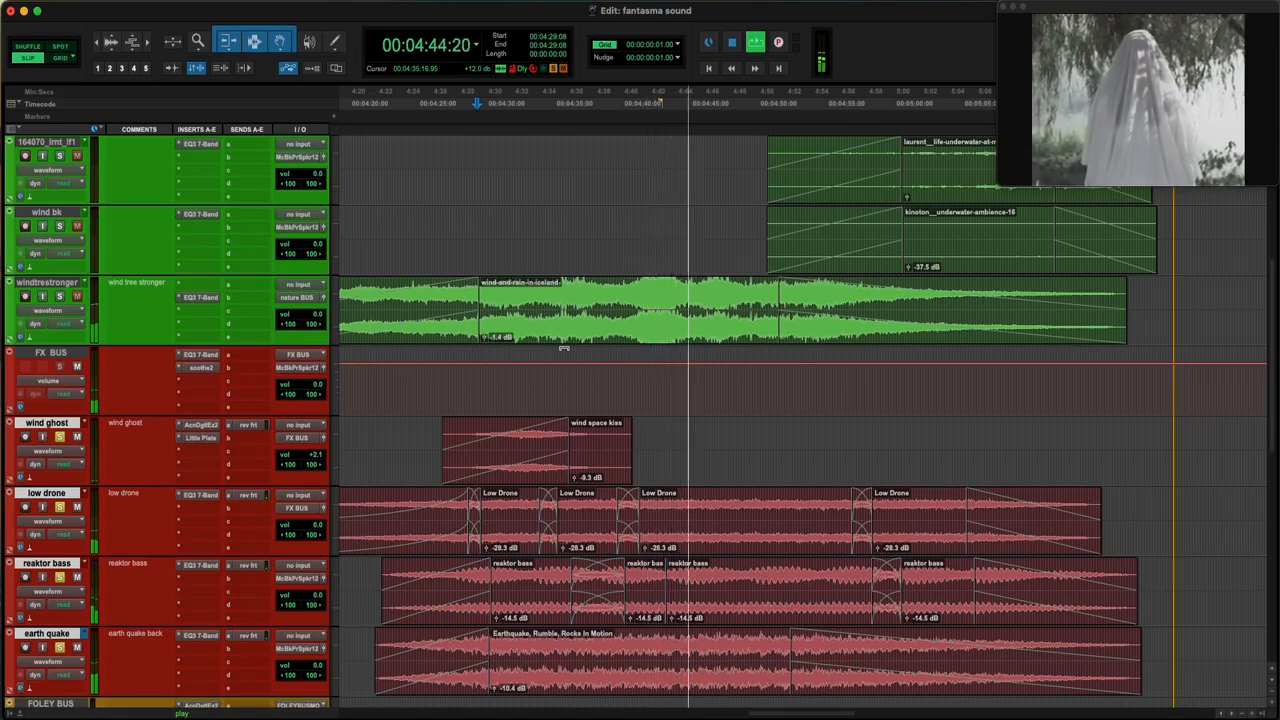
key("space")
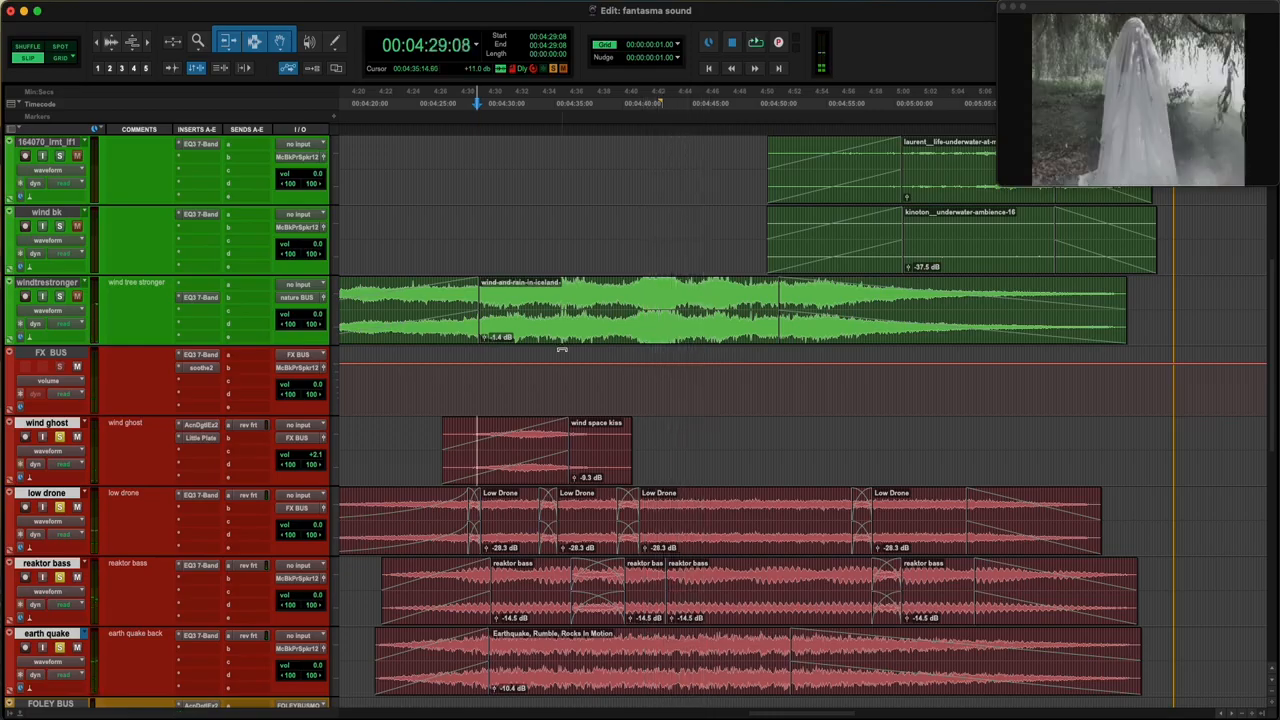
Add the leaf sound track to the solo, play from 04:29:08, and inspect that track's Doubler4 plug-in
scroll(493, 426, "down", 6)
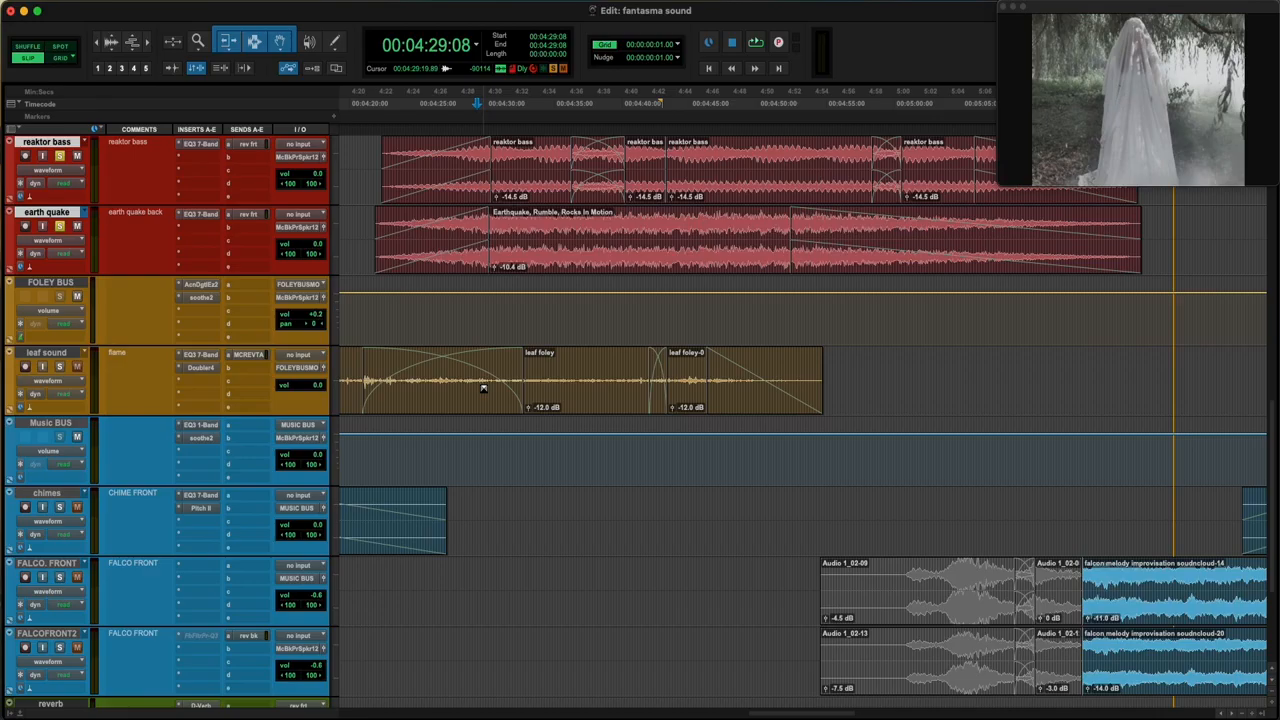
scroll(483, 388, "left", 3)
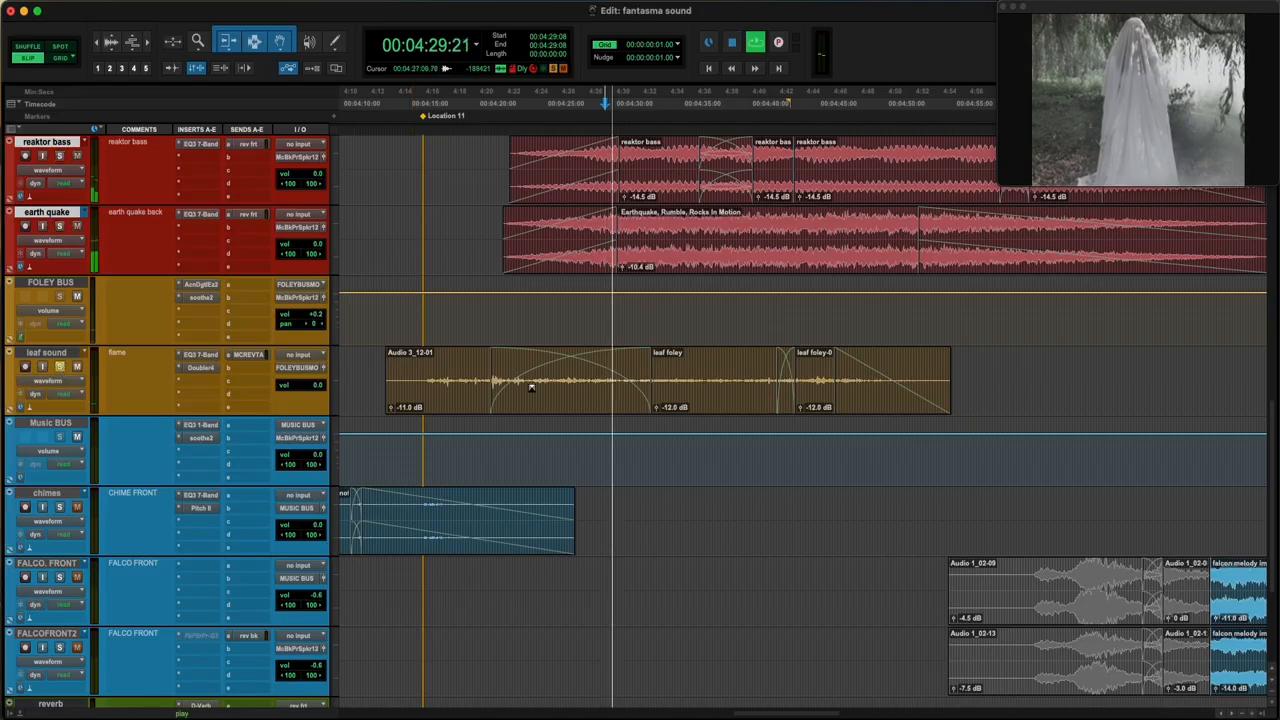
left_click(193, 369)
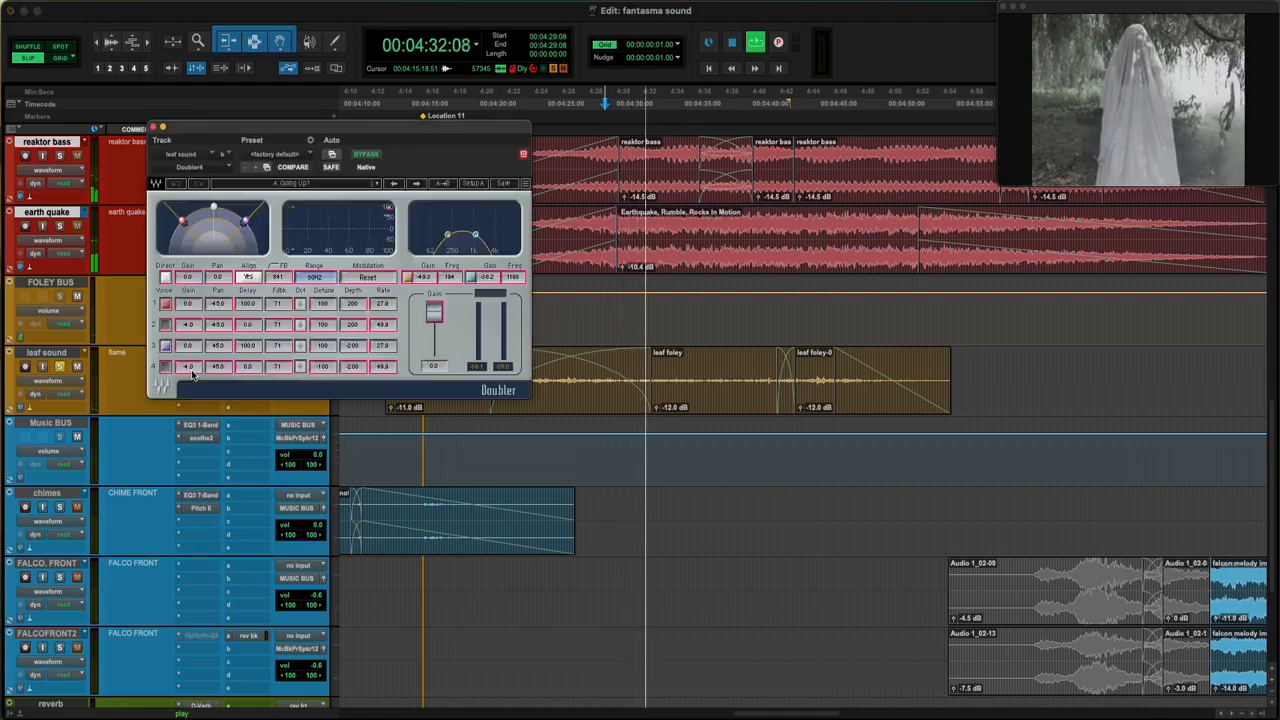
left_click(155, 128)
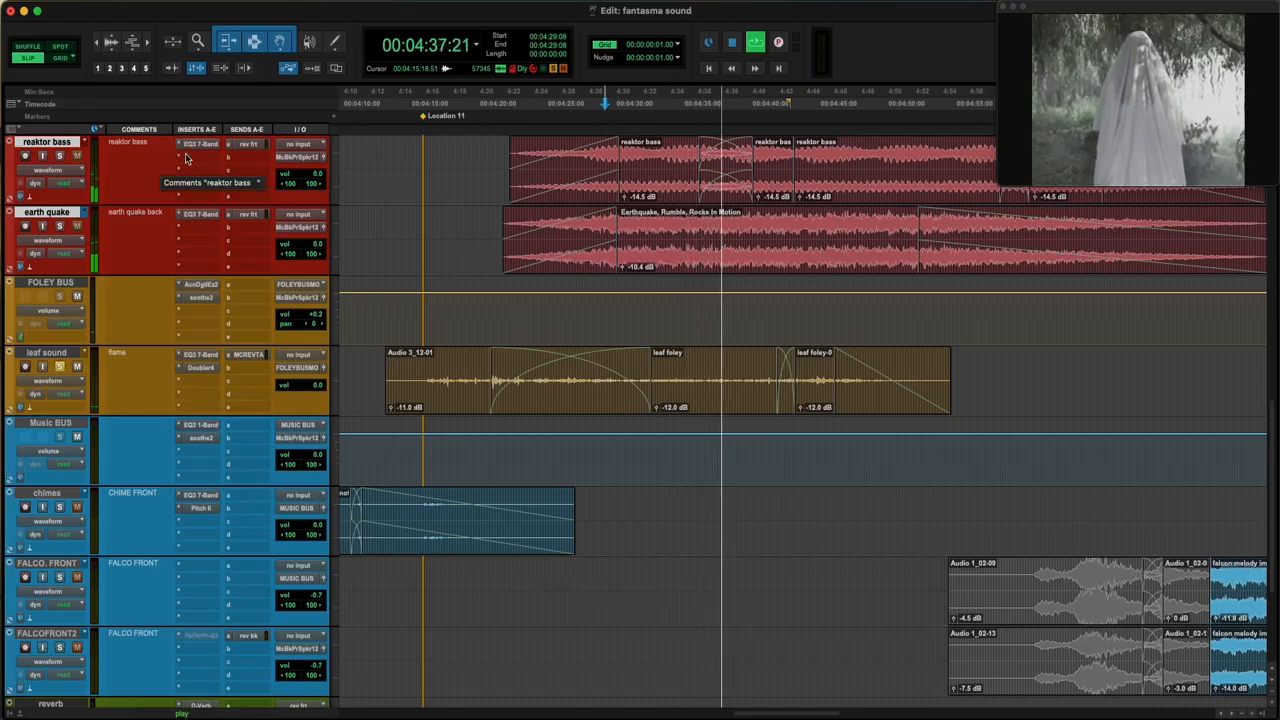
Inspect the leaf sound track's MC REV TAIL send and its EQ3 7-Band, and stop playback
left_click(248, 354)
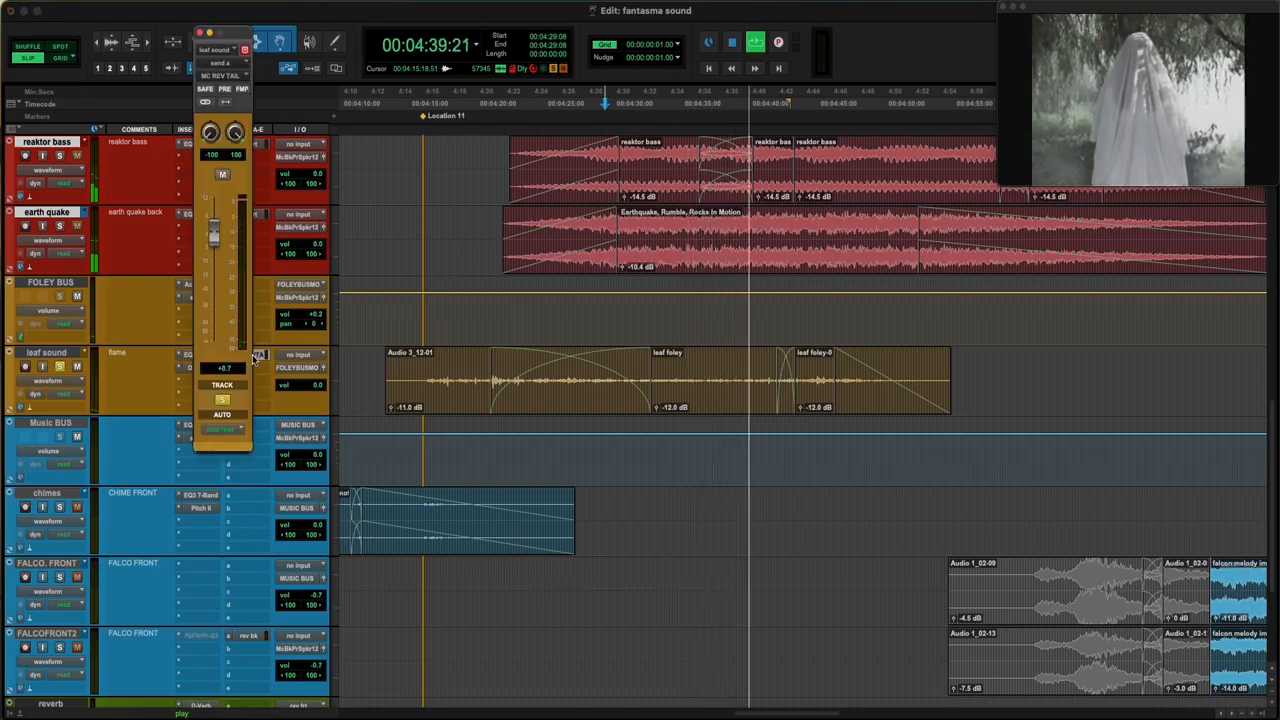
left_click(258, 355)
left_click(200, 357)
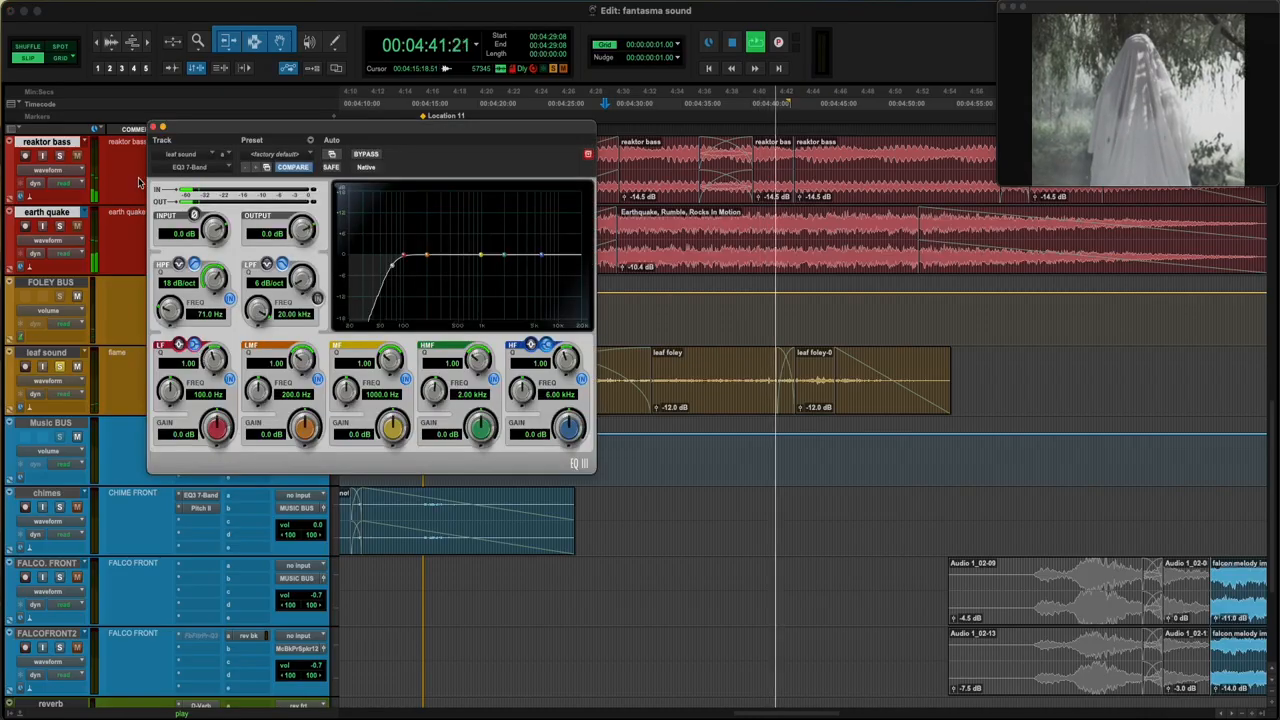
left_click(153, 128)
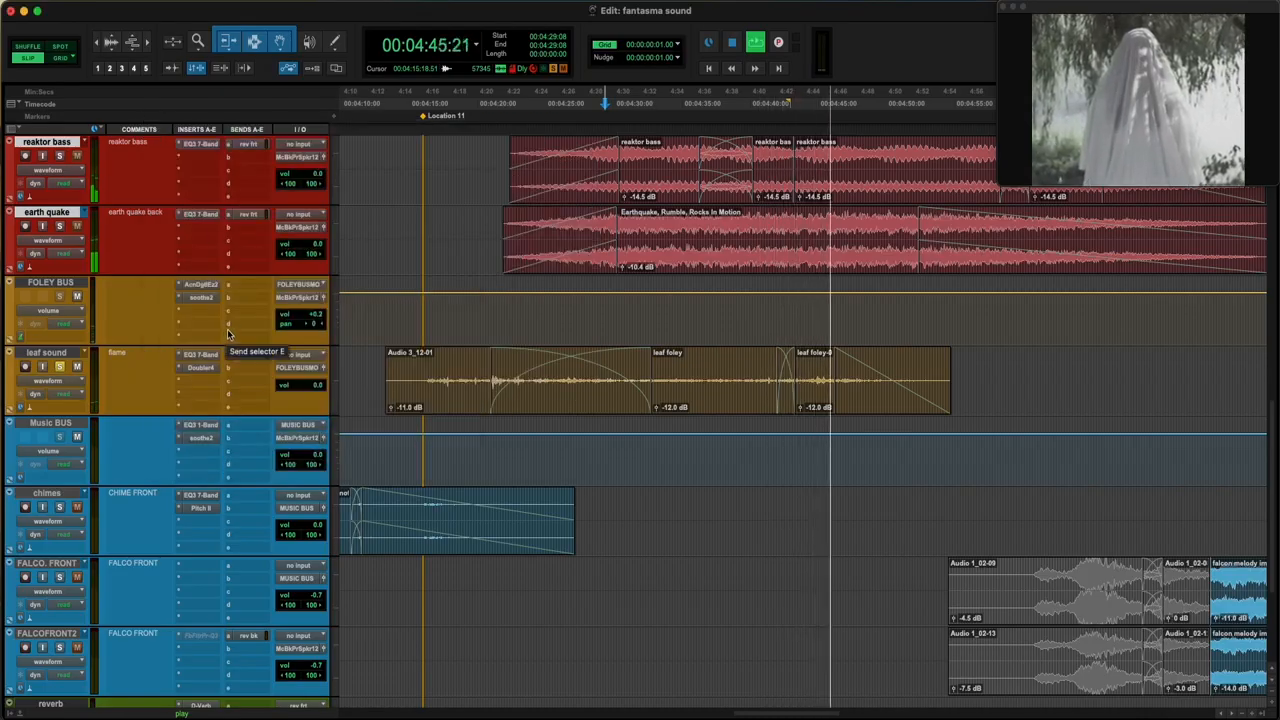
key("space")
Play the soloed FX and leaf sound tracks together from 04:29:08
scroll(70, 352, "up", 5)
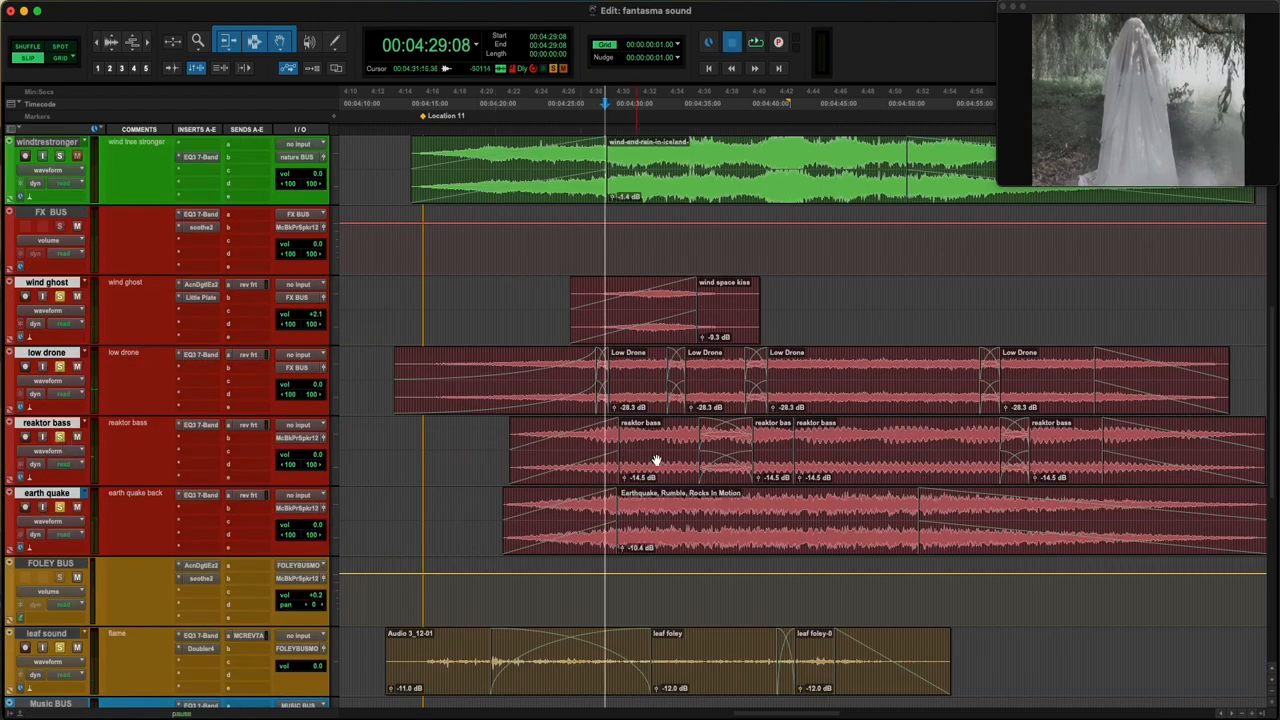
key("space")
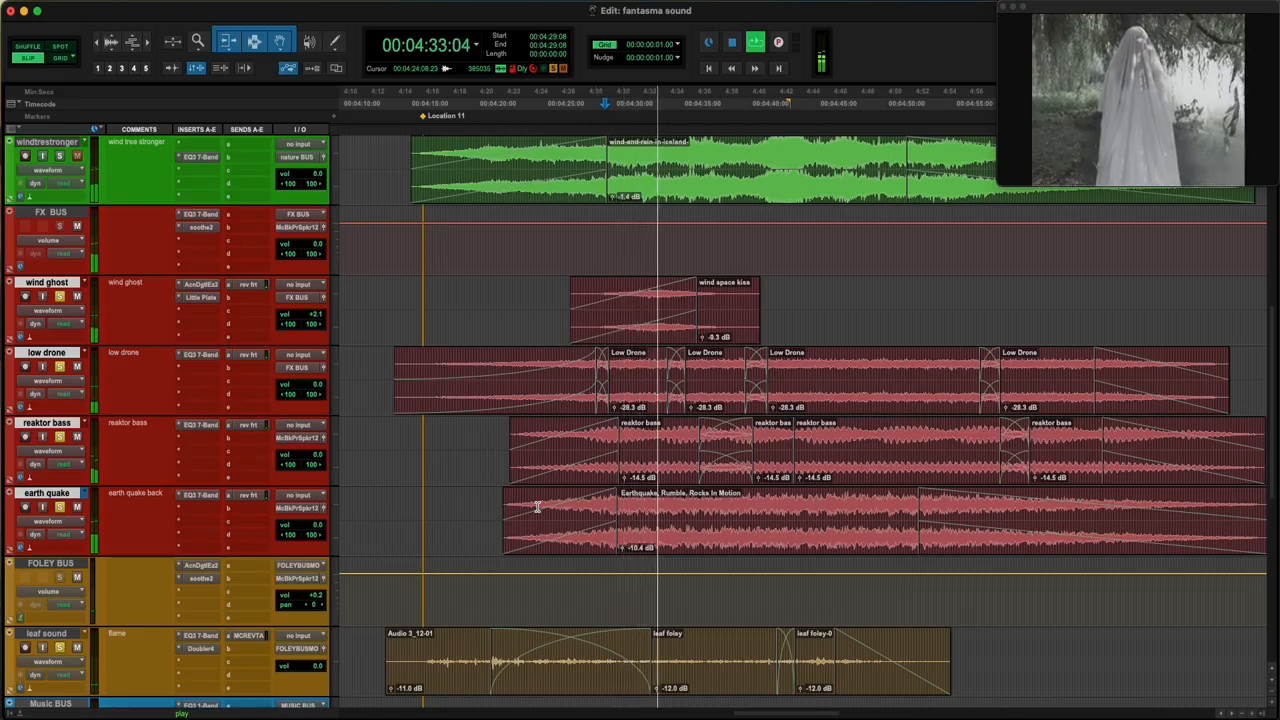
key("space")
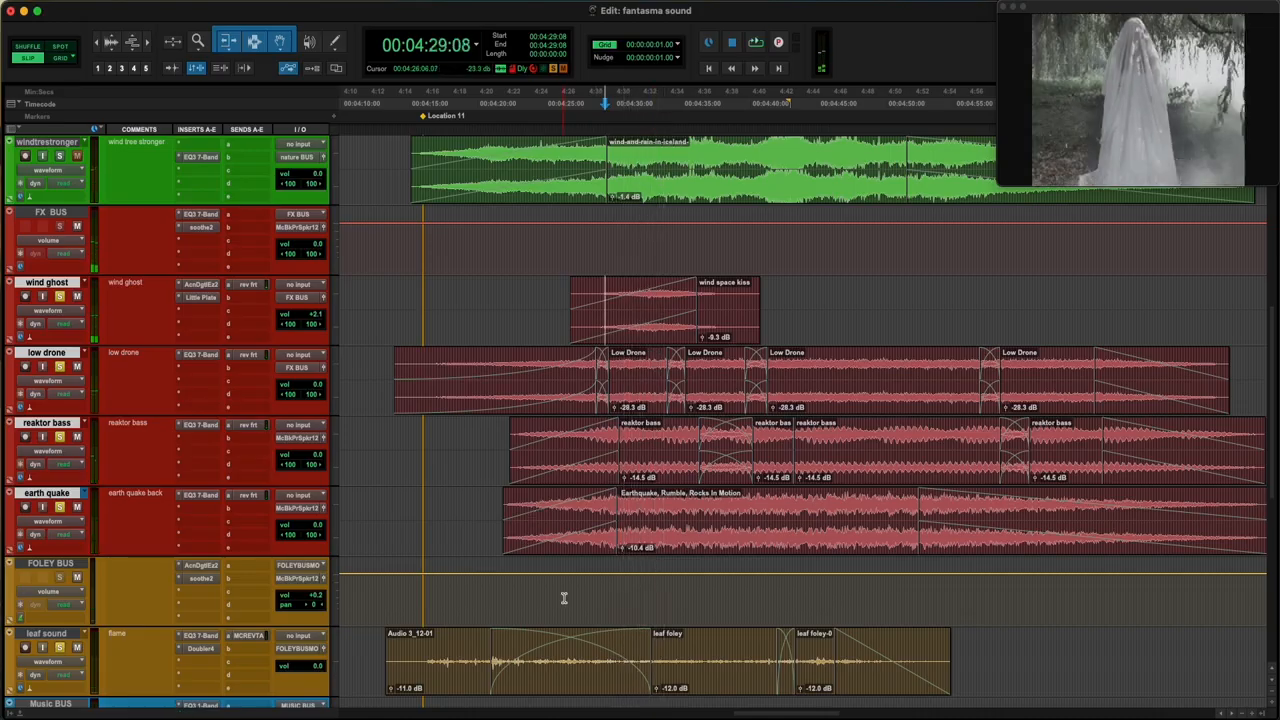
Play the soloed layers from 04:31:17 and add the windtrestronger track to the solo during playback
left_click_drag(647, 584, 716, 584)
scroll(486, 383, "up", 3)
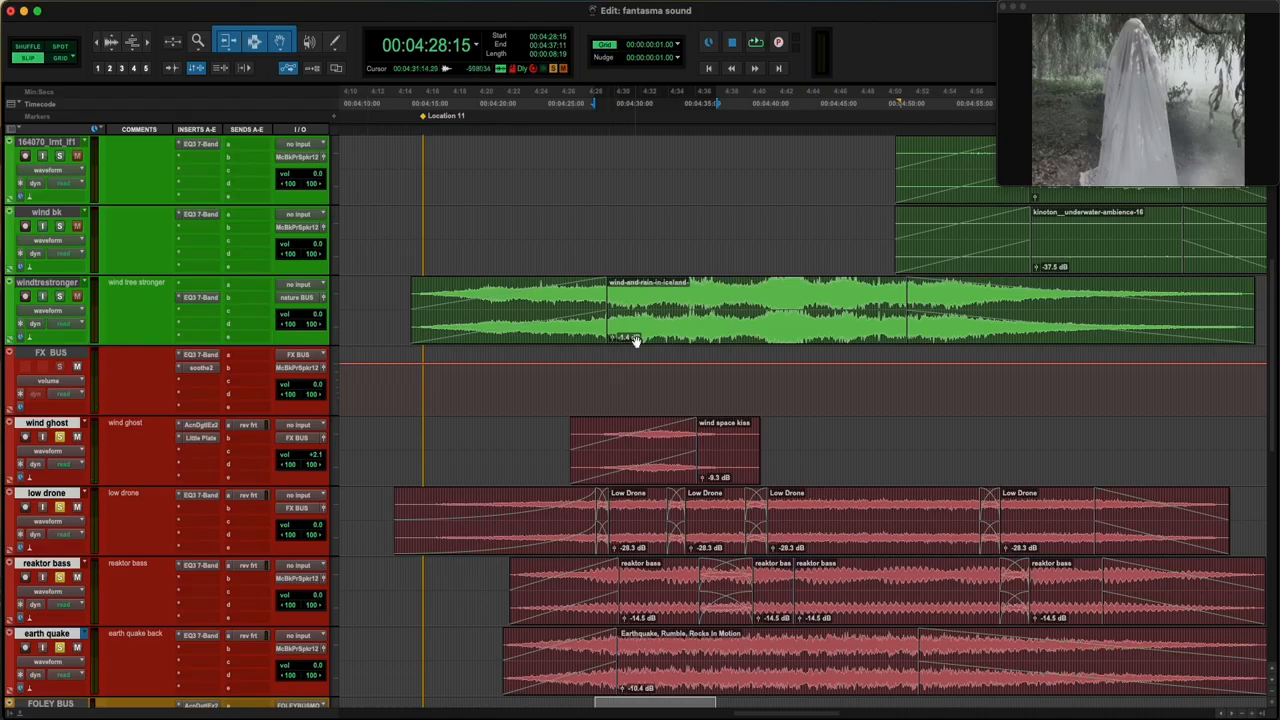
left_click(646, 288)
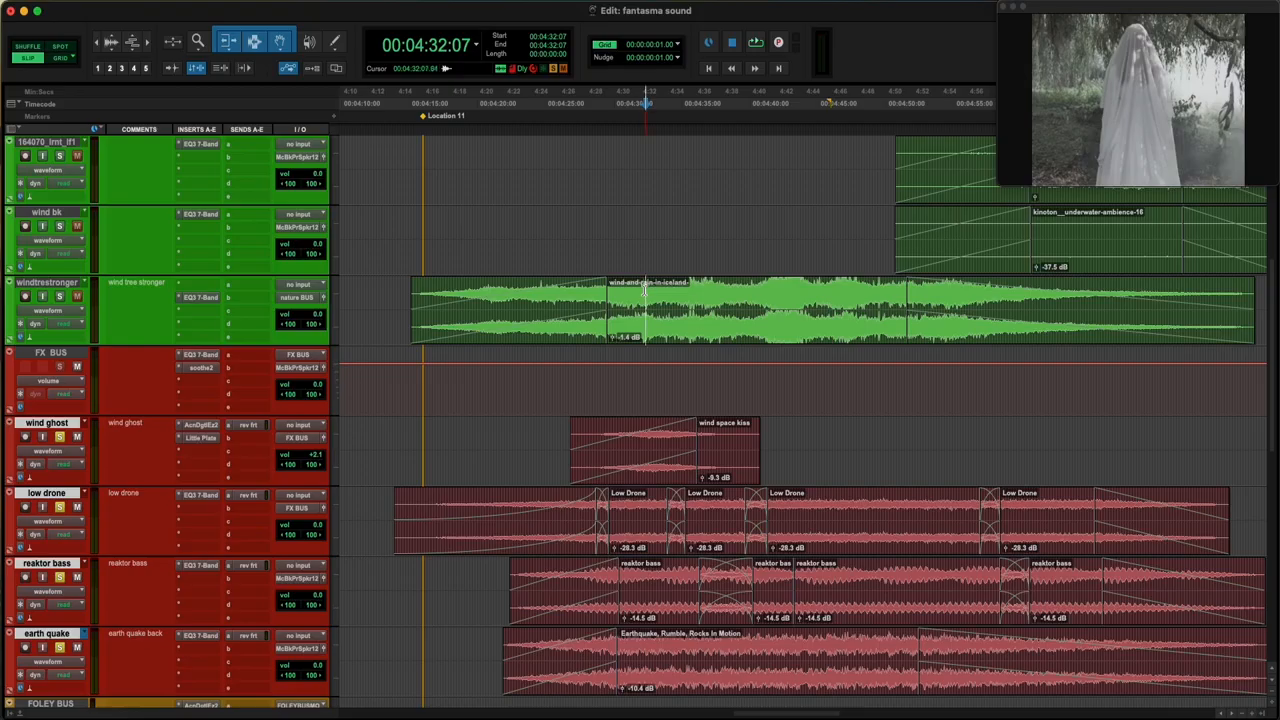
left_click_drag(638, 289, 860, 300)
left_click(764, 305)
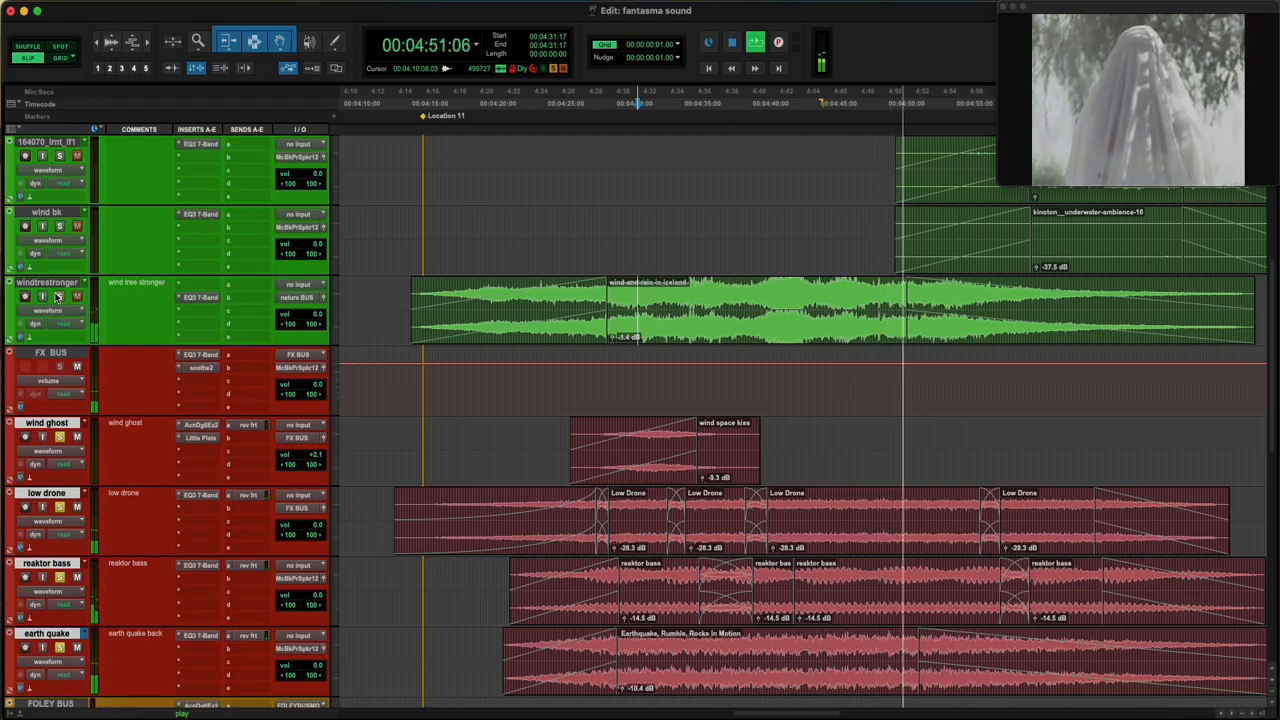
left_click(57, 296)
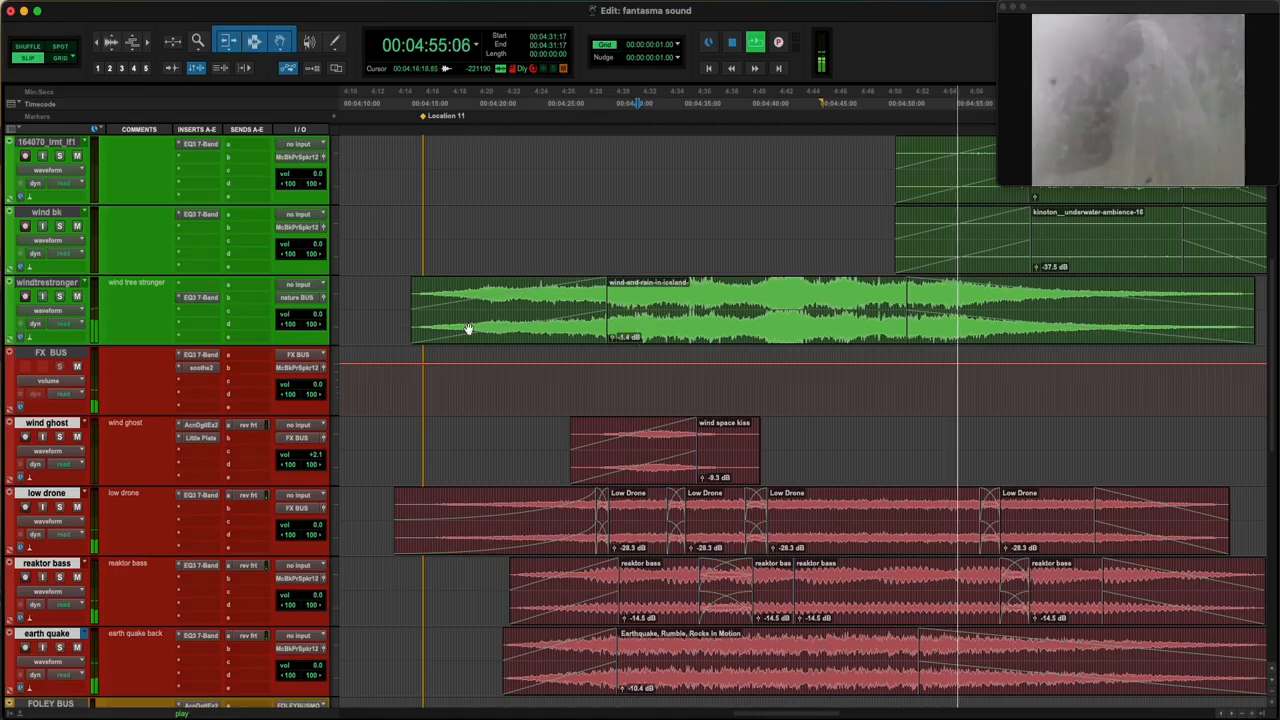
Examine the low-pass filter curve in the low drone track's EQ3 7-Band while the scene transition plays
key("r")
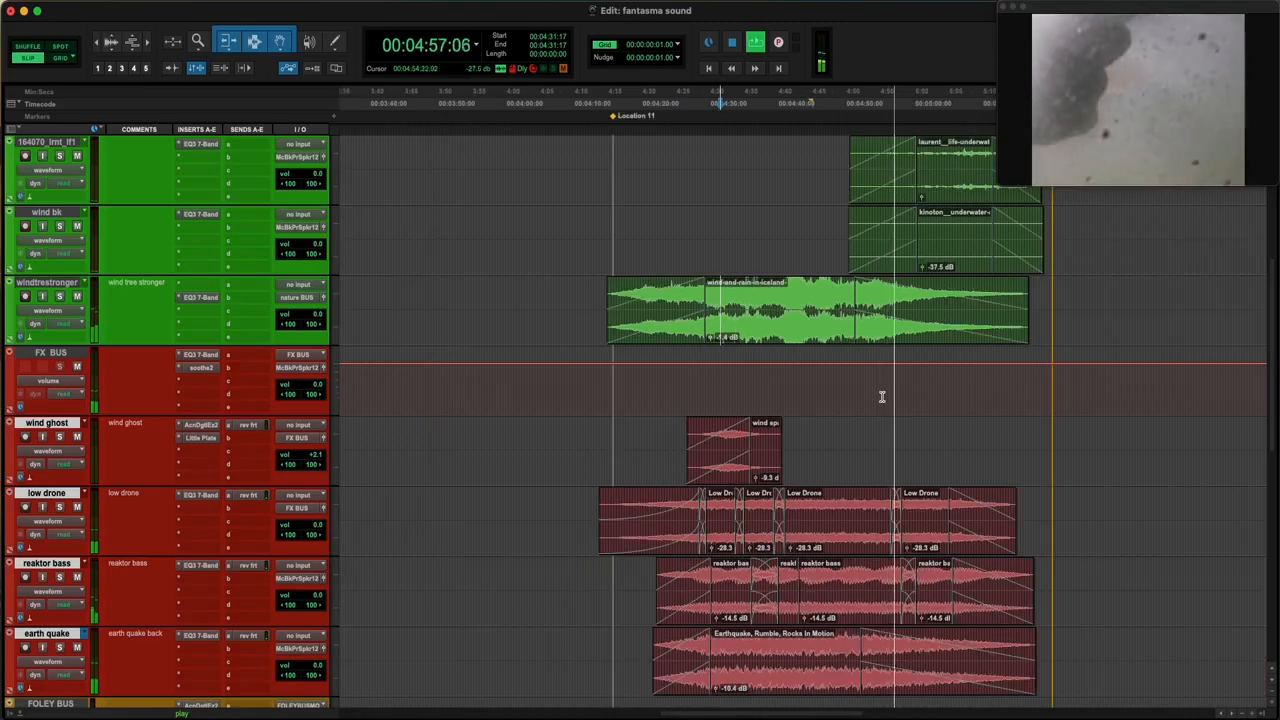
left_click(198, 497)
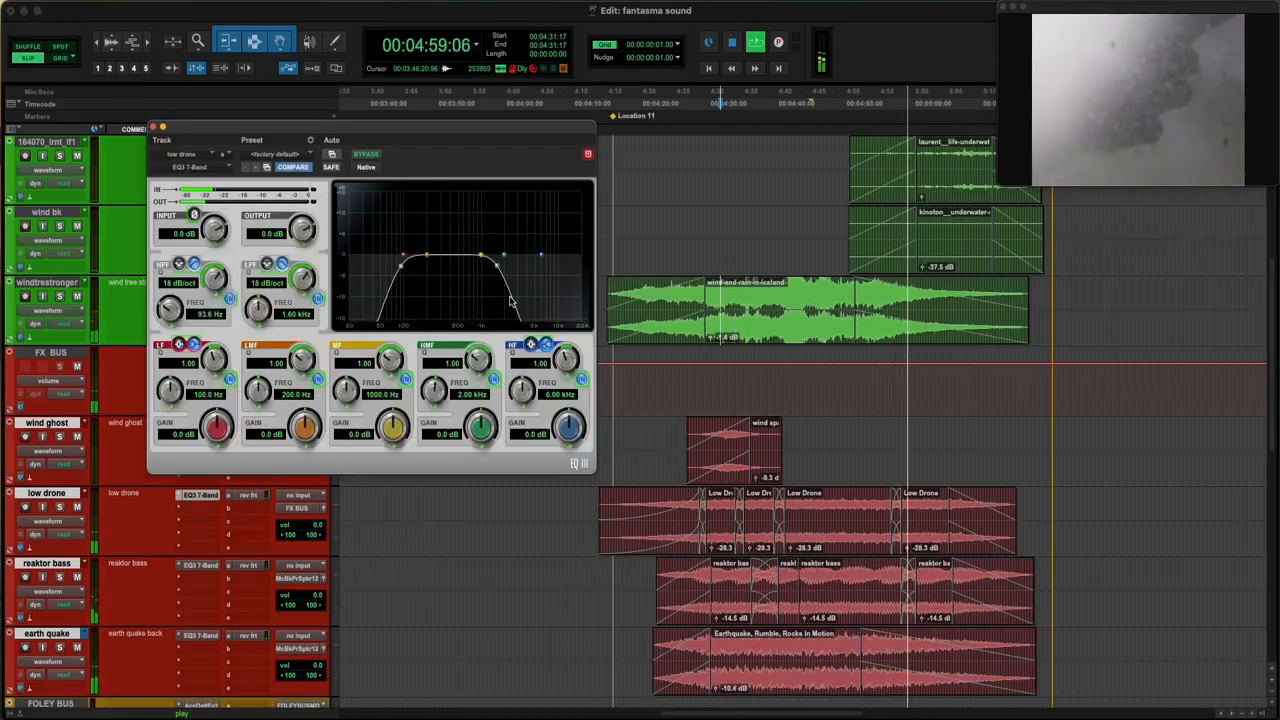
left_click_drag(500, 267, 497, 268)
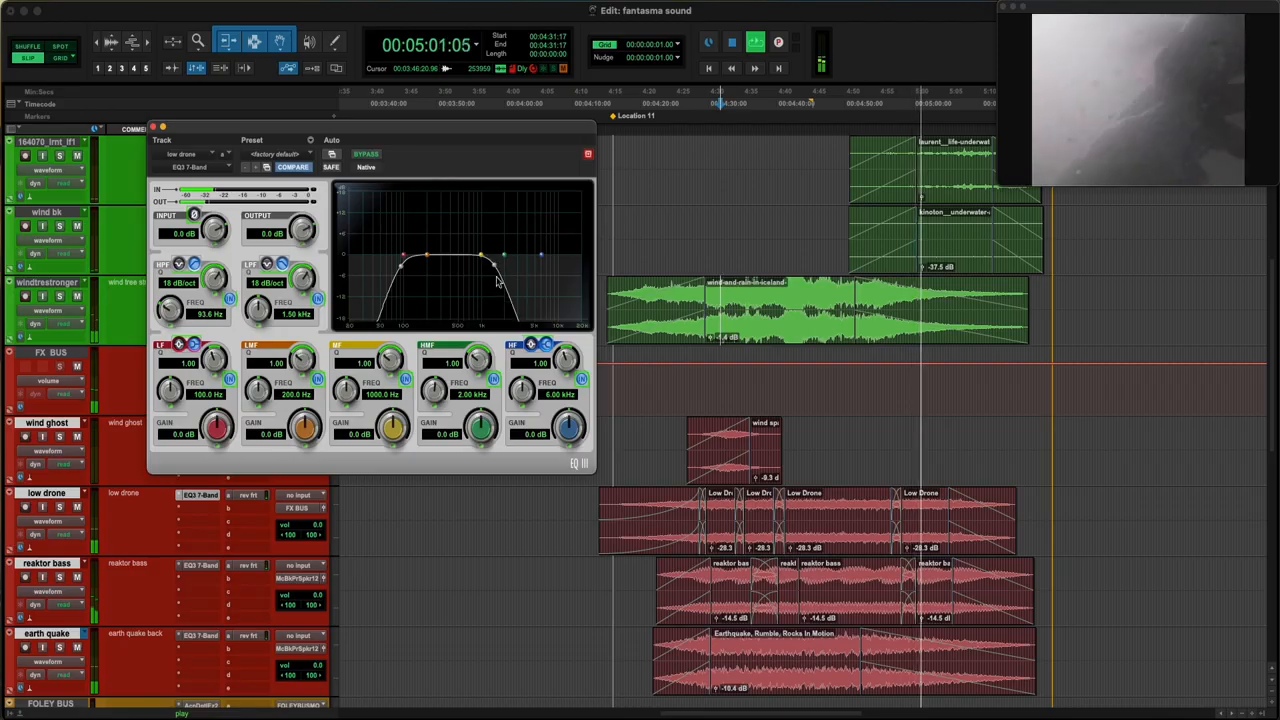
left_click(155, 129)
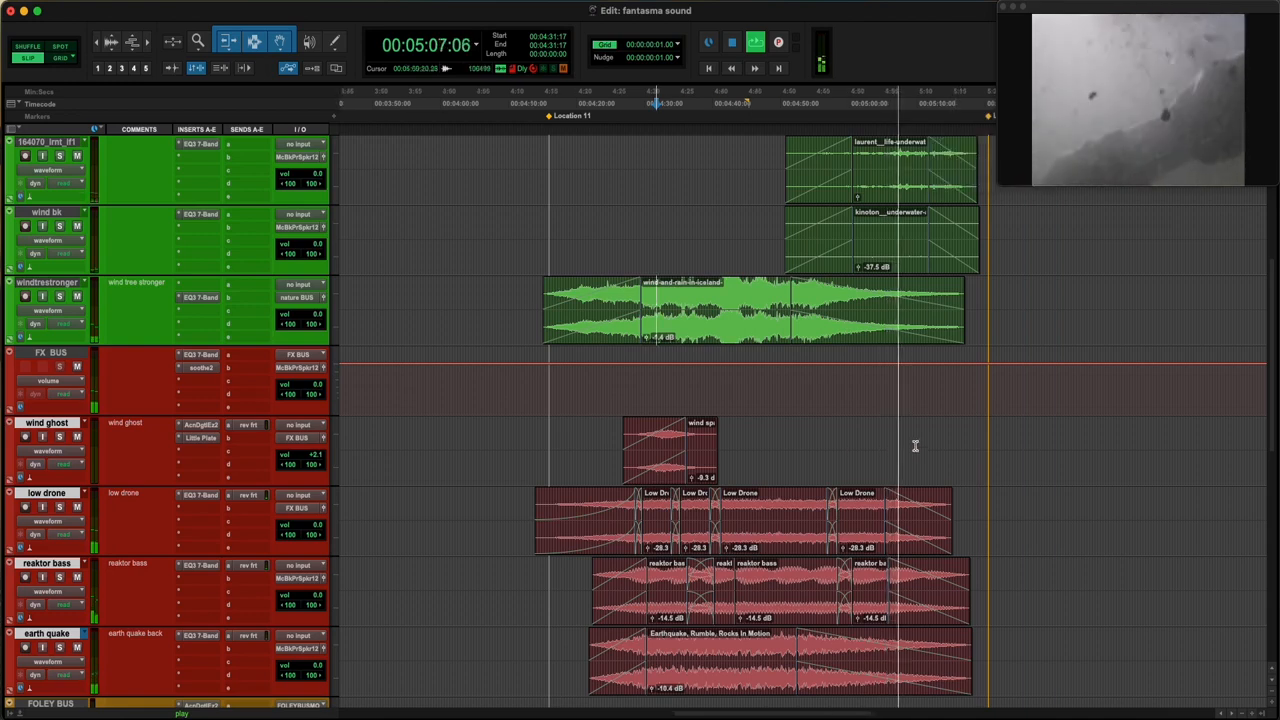
Examine the underwater ambience, chimes and falcon melody clips around Location 13 during playback, and stop
scroll(882, 409, "up", 1)
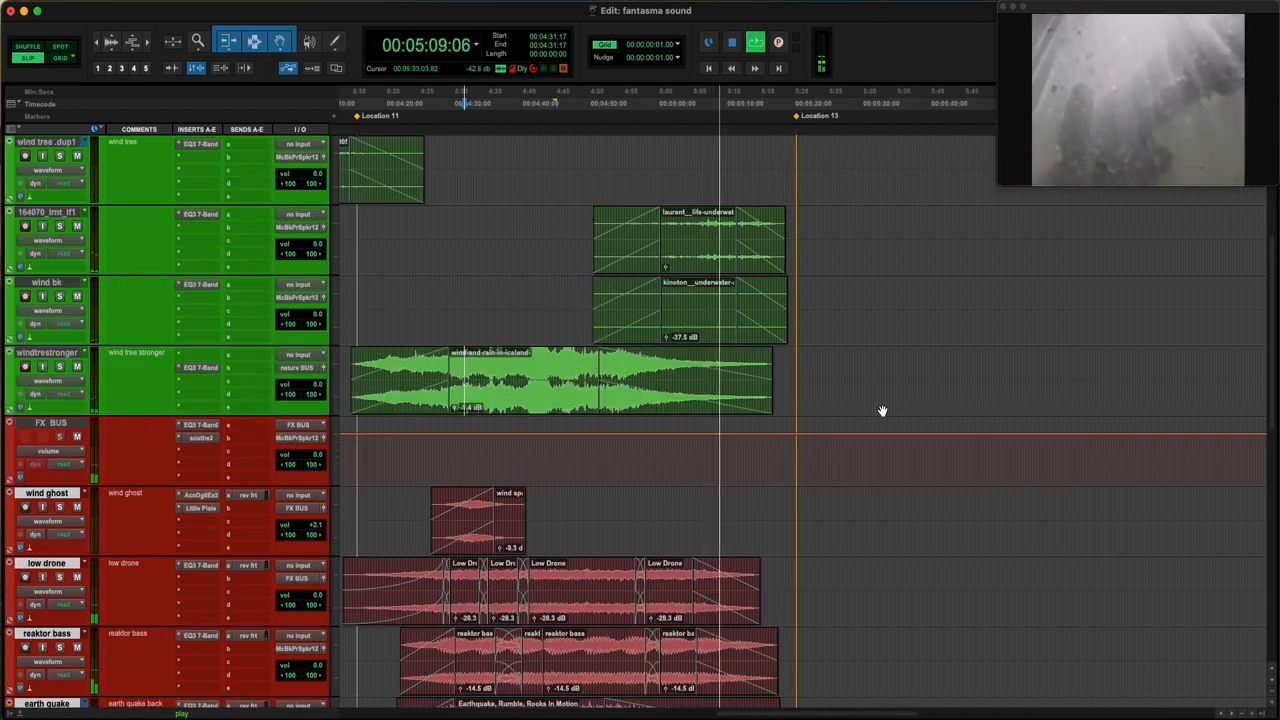
scroll(737, 400, "down", 4)
scroll(737, 400, "down", 5)
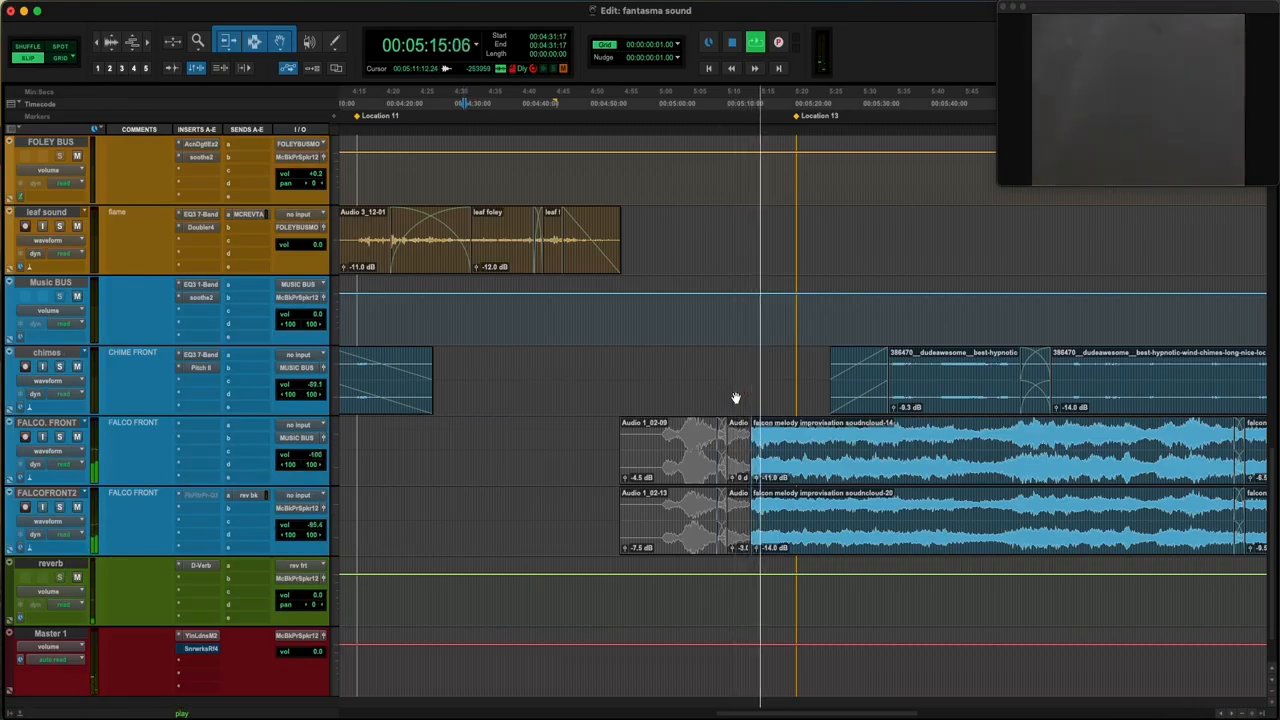
key("space")
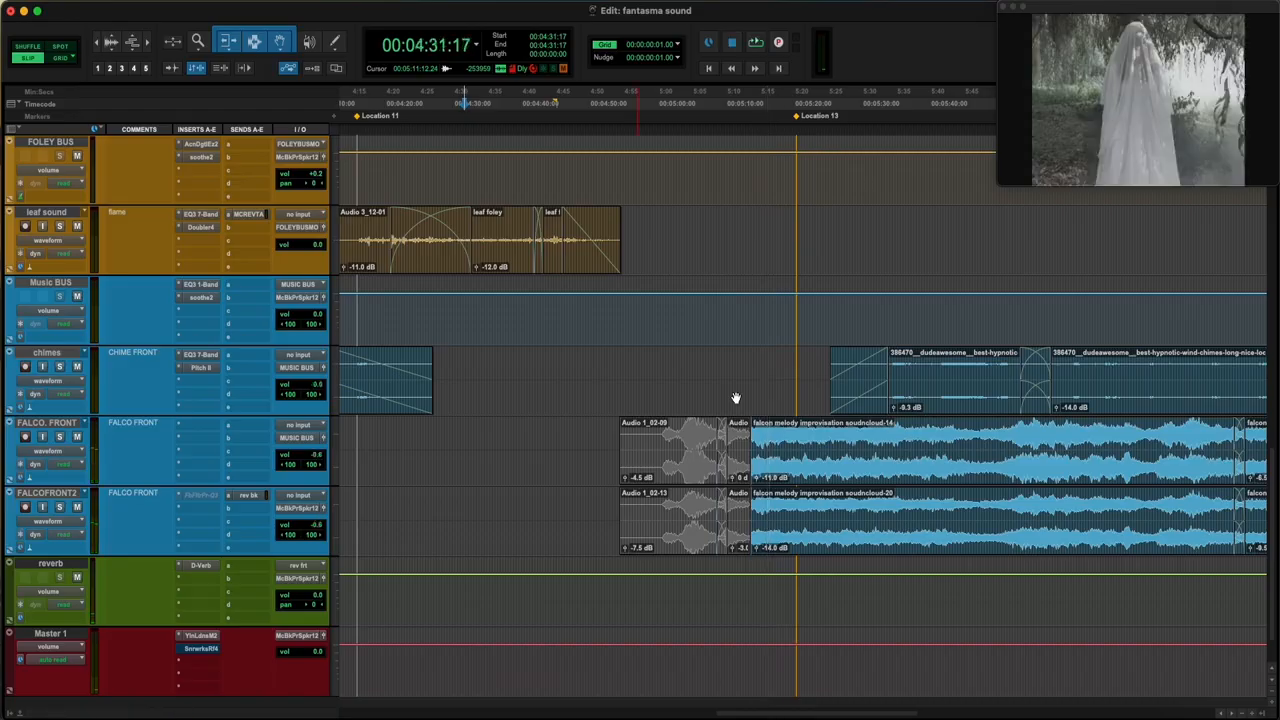
Reduce the track heights in the Edit window and play the full mix from 04:20:06
scroll(735, 398, "left", 5)
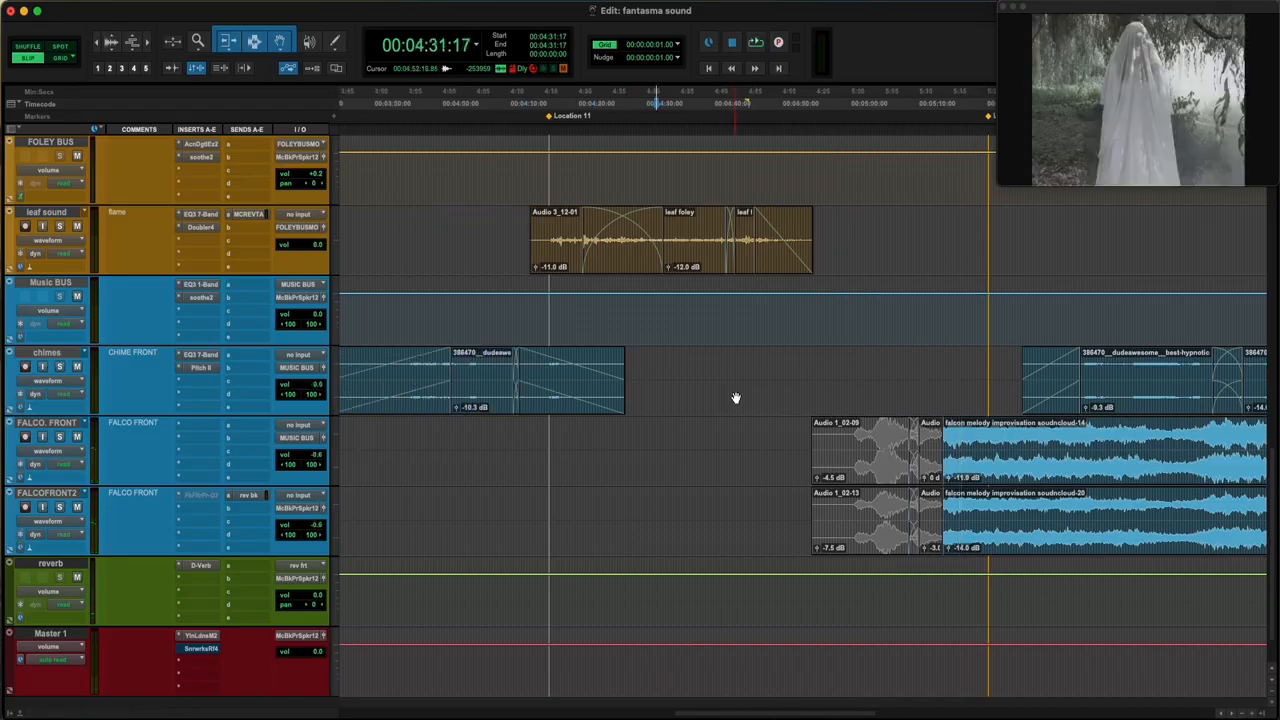
scroll(735, 398, "up", 10)
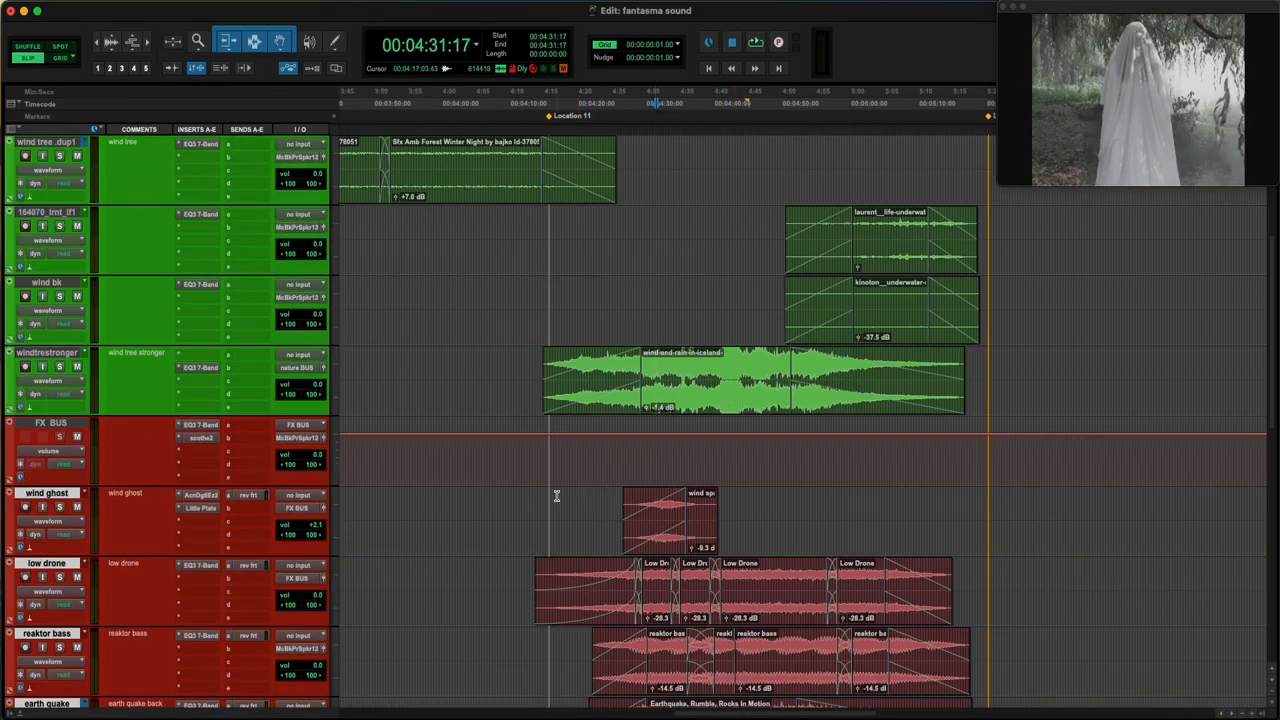
left_click(550, 495)
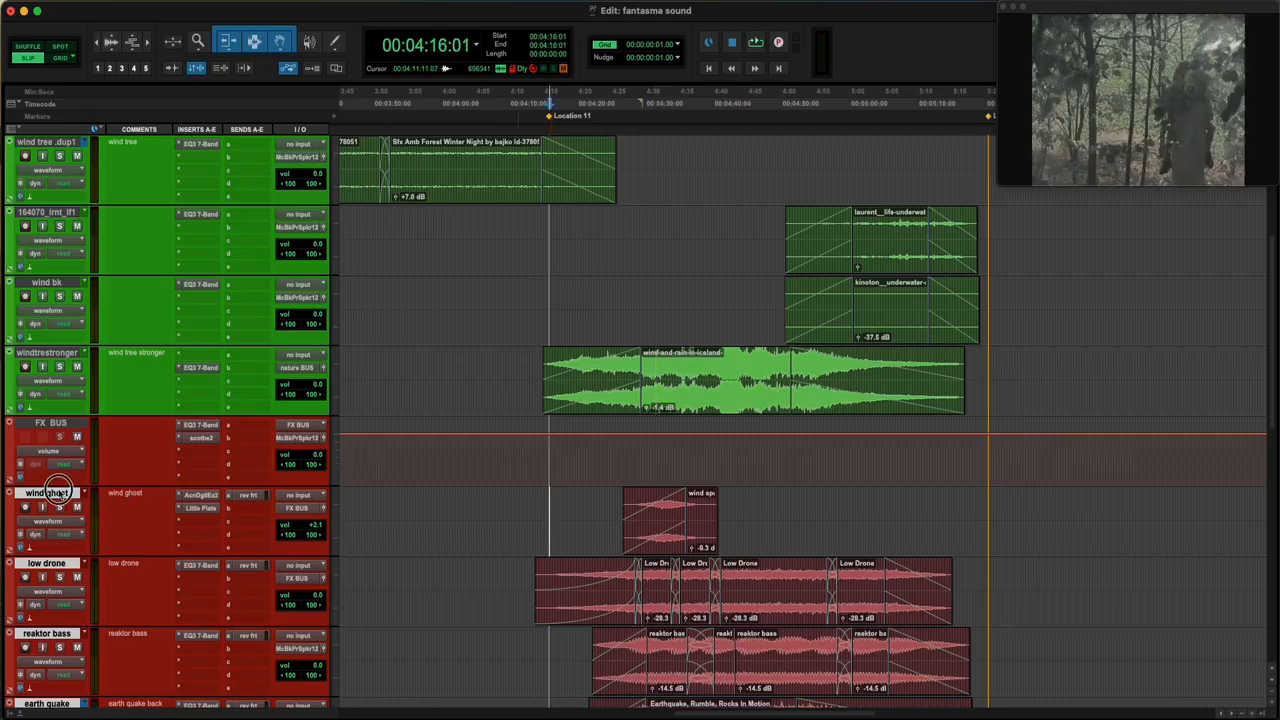
left_click_drag(58, 526, 62, 408)
left_click_drag(111, 272, 112, 322)
scroll(622, 345, "up", 3)
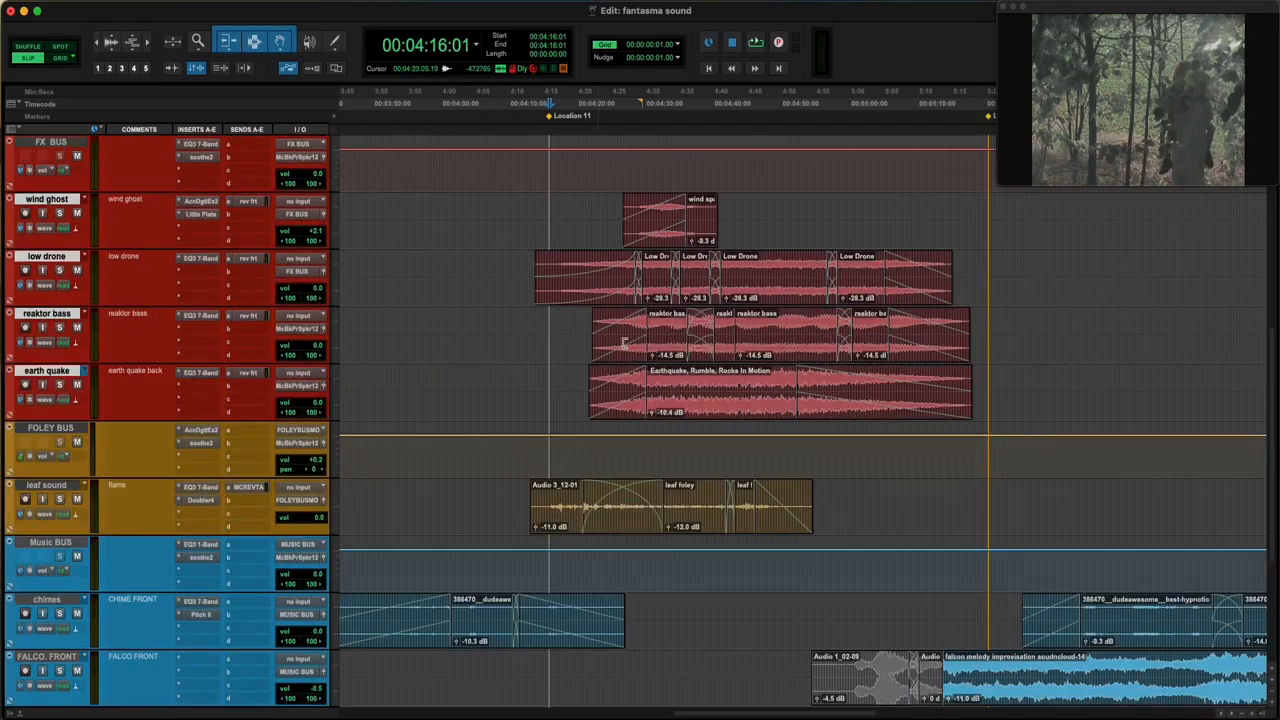
left_click(580, 205)
key("space")
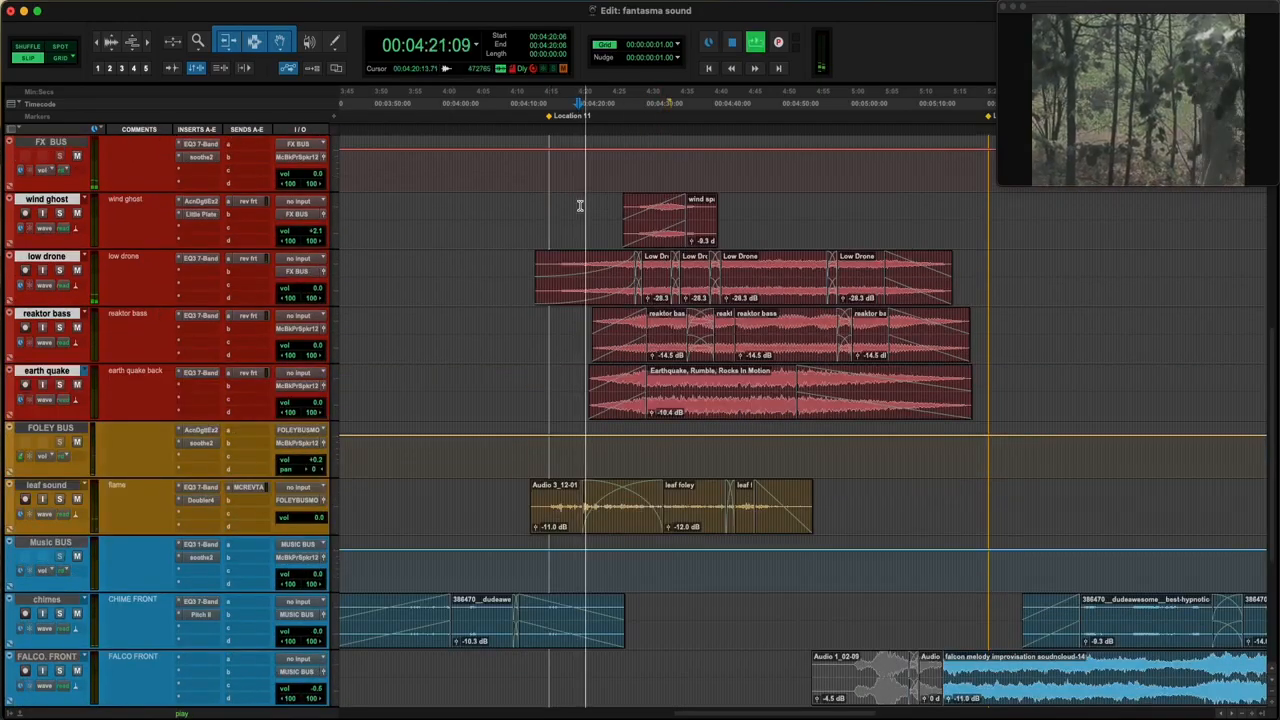